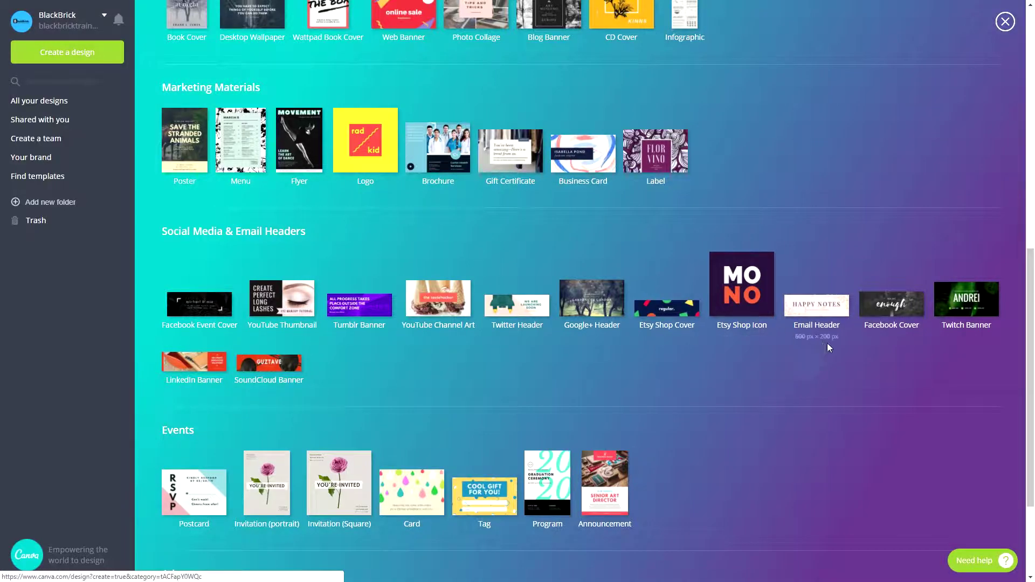
# - Create a new Facebook Post design from the Social Media Posts category
pyautogui.scroll(3, 409, 308)
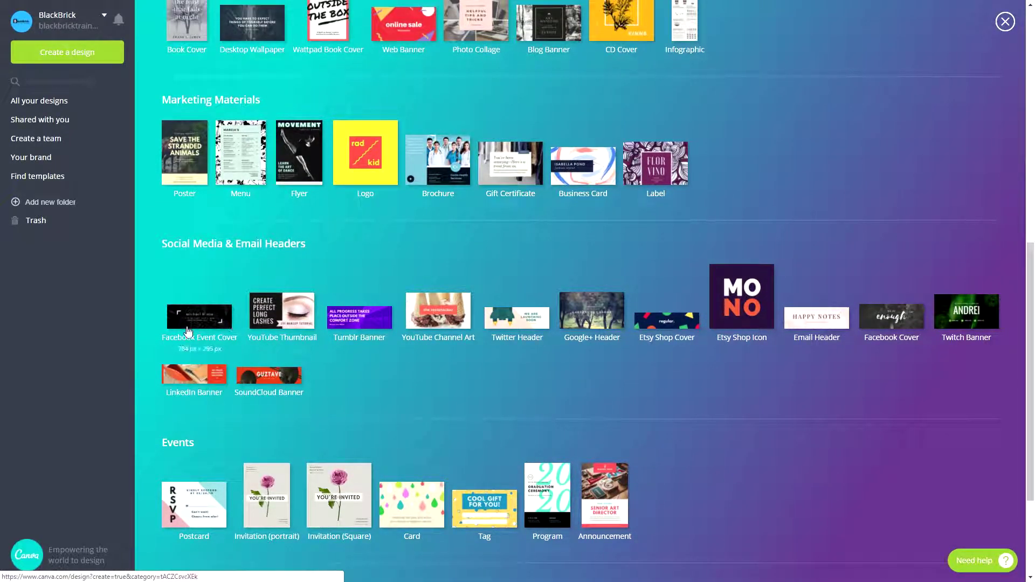
pyautogui.scroll(3, 268, 377)
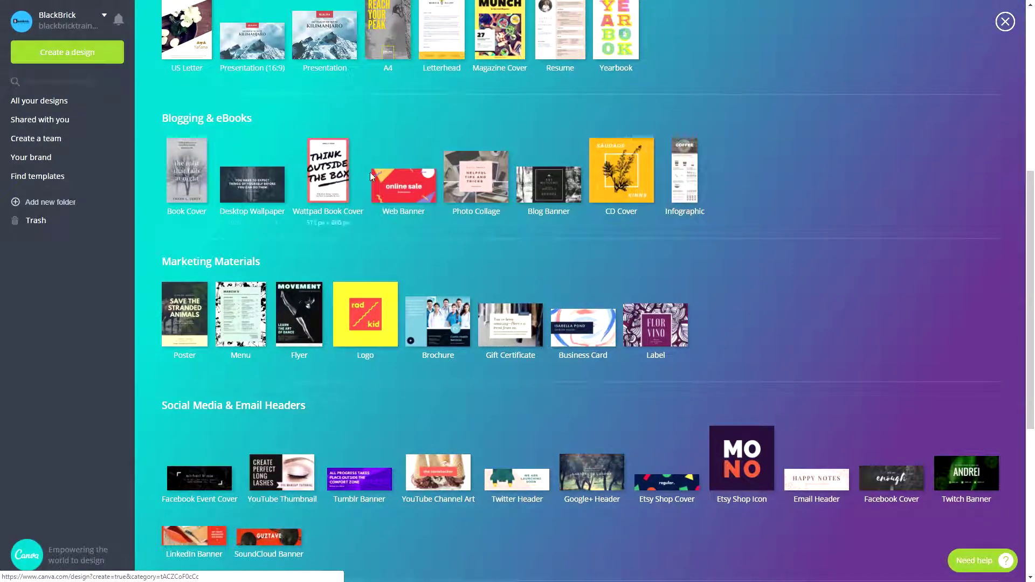
pyautogui.scroll(2, 531, 199)
pyautogui.scroll(2, 528, 178)
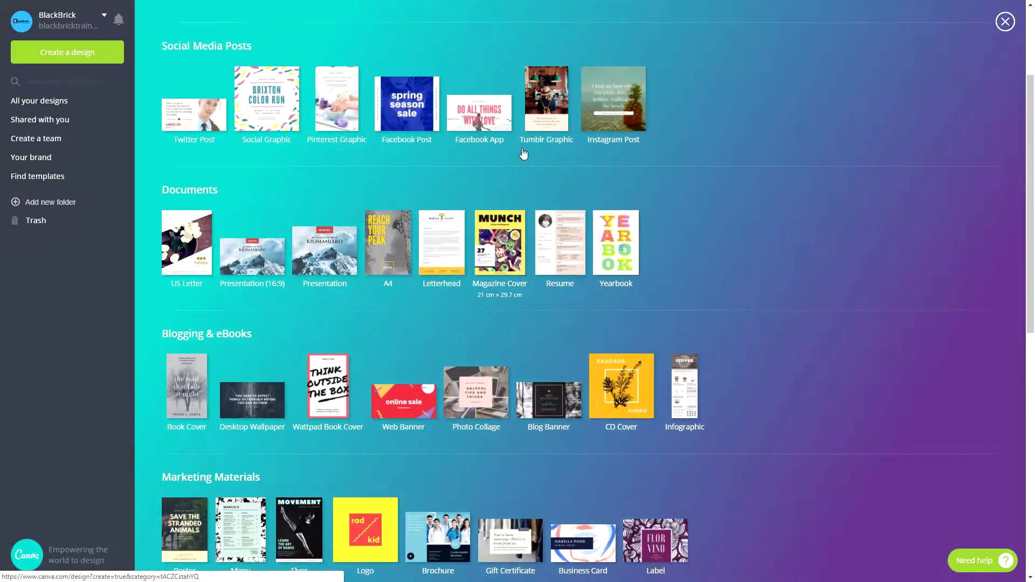
pyautogui.scroll(1, 389, 146)
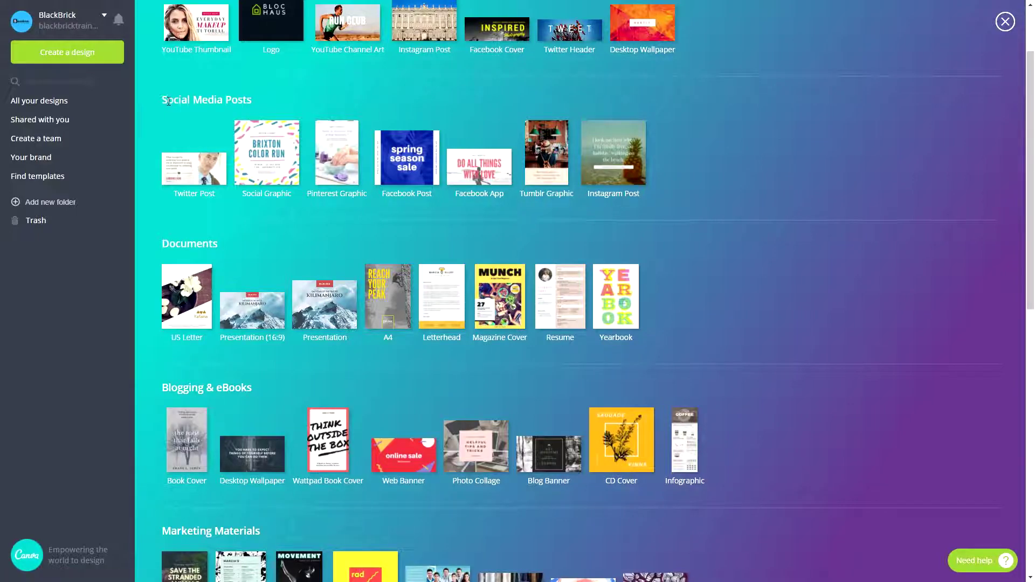
pyautogui.scroll(2, 256, 204)
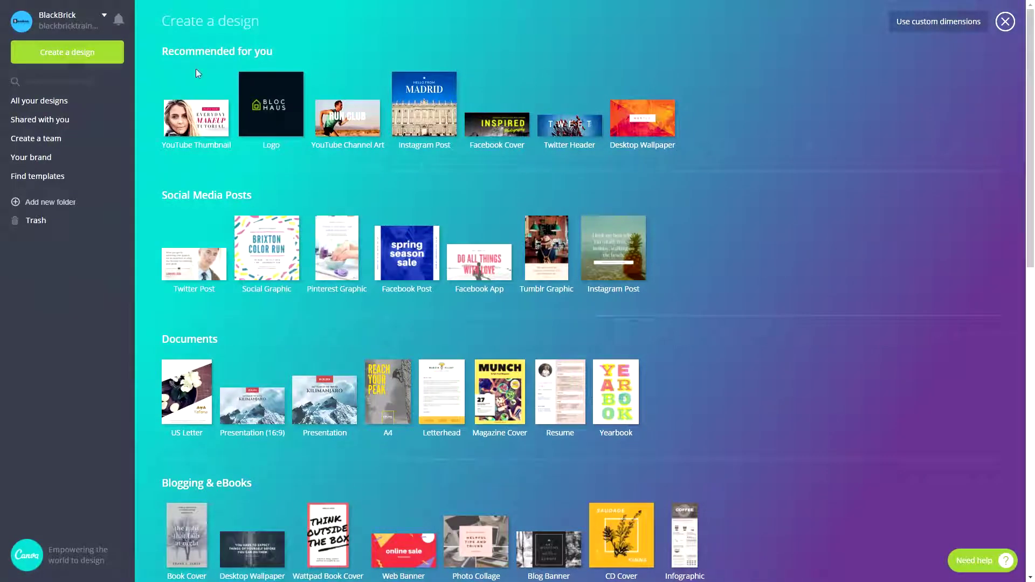
pyautogui.moveTo(162, 195); pyautogui.dragTo(253, 196)
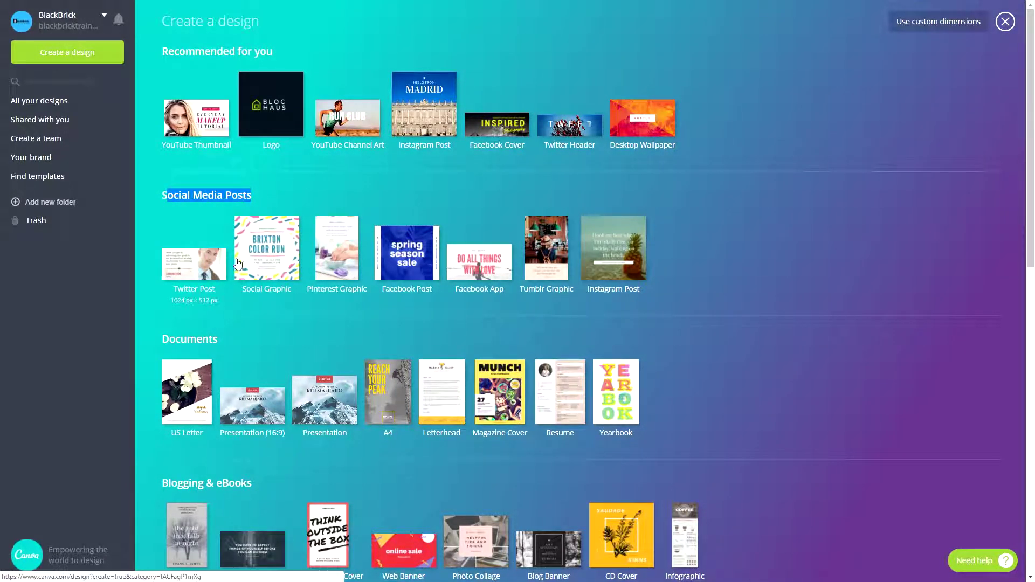
pyautogui.click(405, 261)
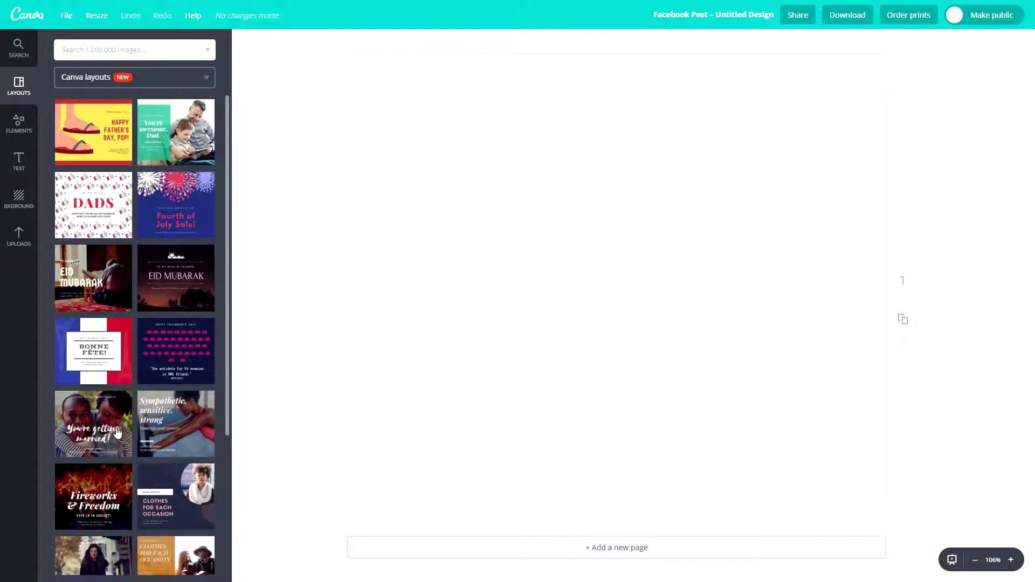
# - Browse the available Canva layouts for the Facebook post and return to the start of the list
pyautogui.scroll(-5, 138, 340)
pyautogui.scroll(-10, 139, 341)
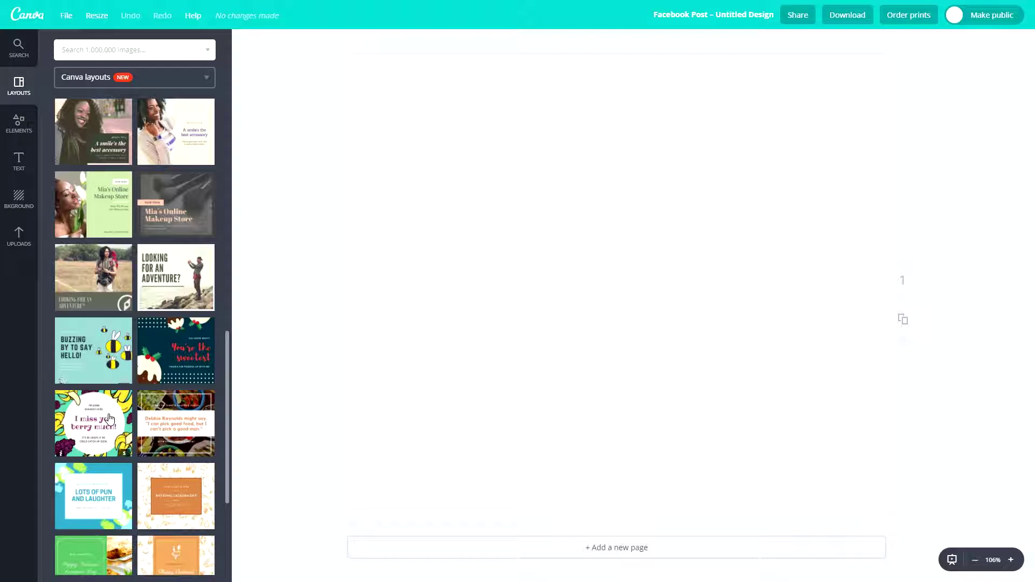
pyautogui.scroll(-1, 149, 440)
pyautogui.scroll(-2, 150, 439)
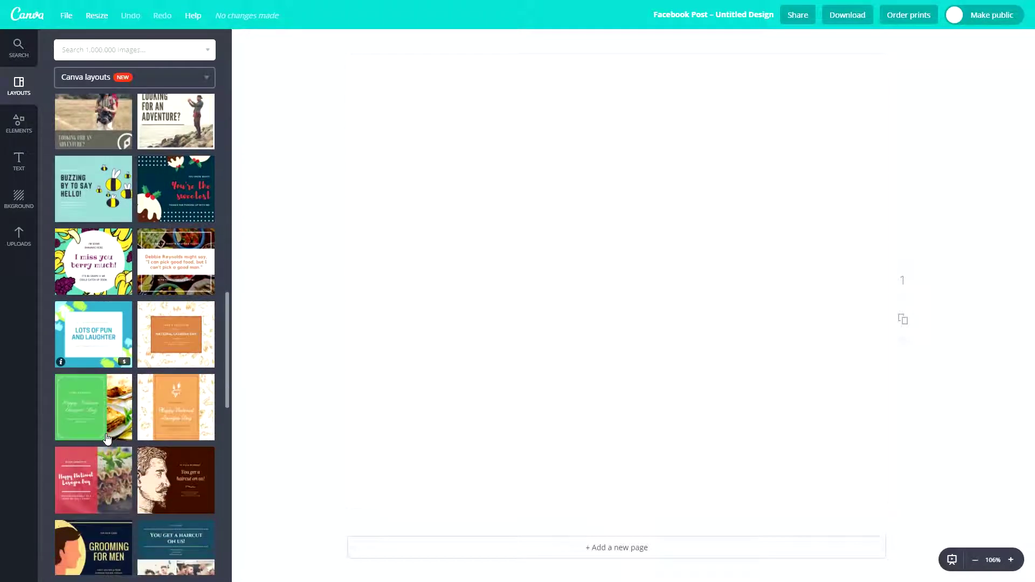
pyautogui.scroll(-1, 190, 405)
pyautogui.scroll(-6, 190, 406)
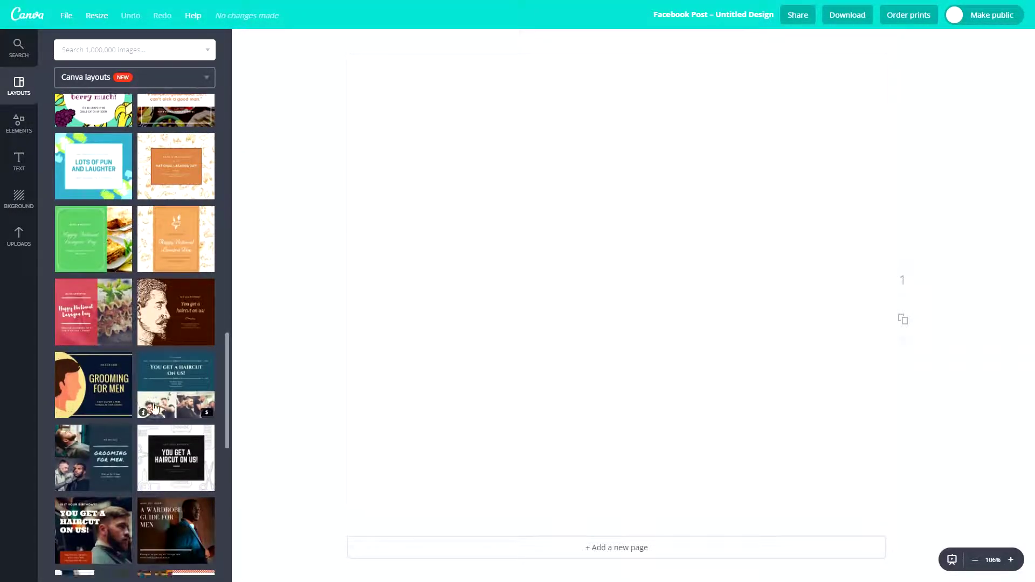
pyautogui.scroll(-7, 83, 367)
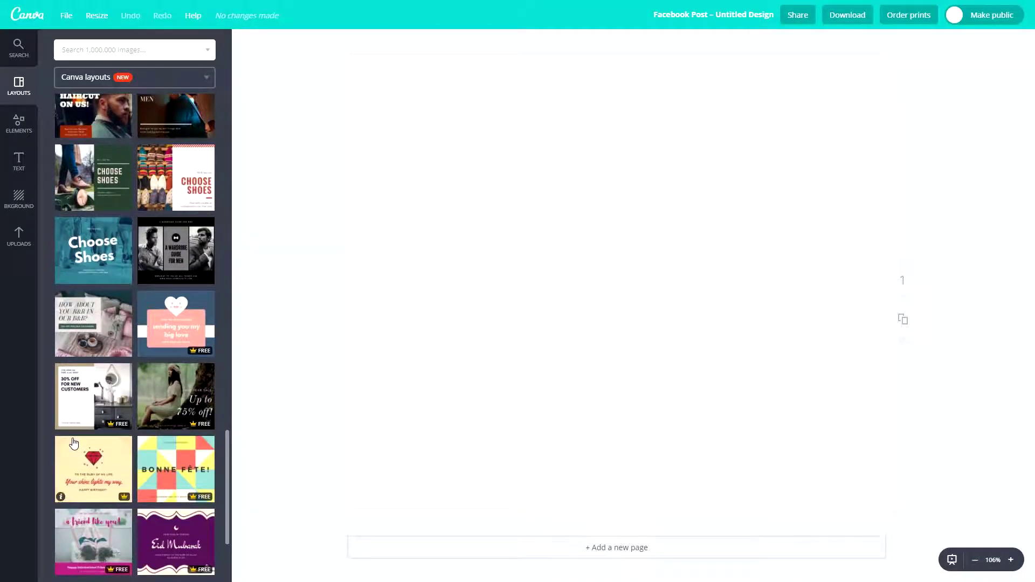
pyautogui.scroll(-1, 146, 212)
pyautogui.scroll(14, 166, 147)
pyautogui.scroll(15, 151, 162)
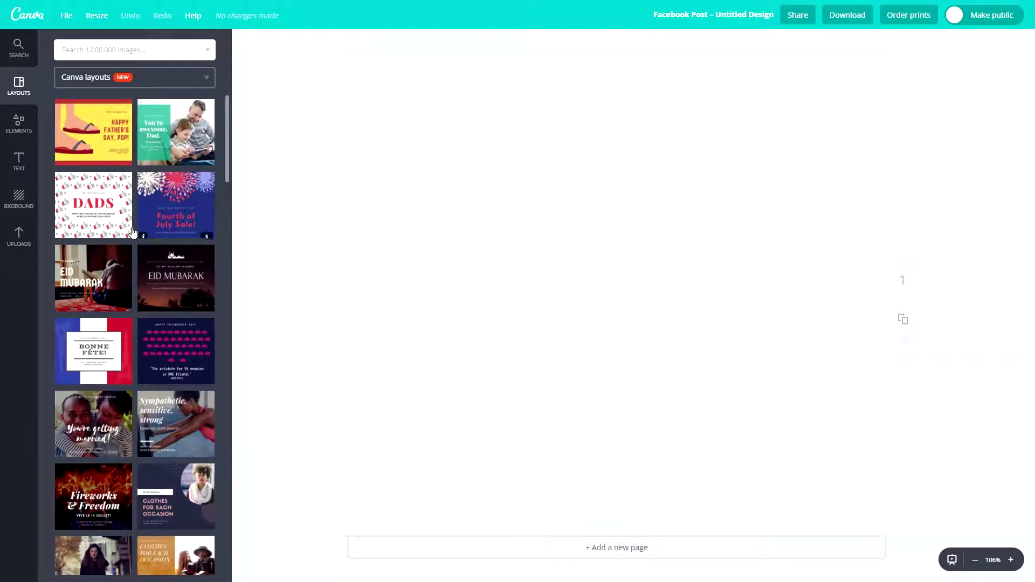
# - Find the free "Happy Birthday!" layout with balloons, candles and cupcakes and apply it to the first page
pyautogui.scroll(-15, 120, 228)
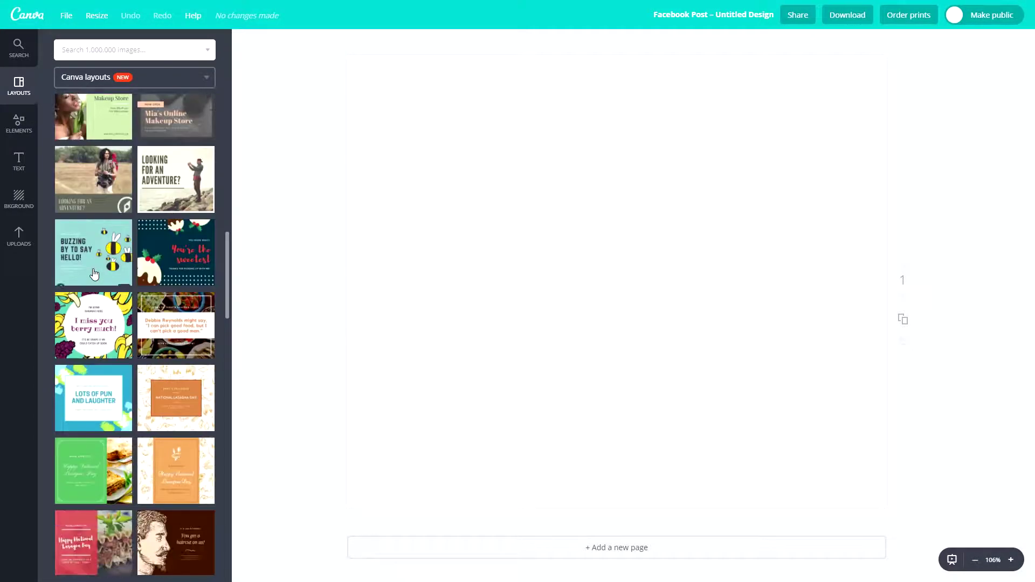
pyautogui.scroll(-6, 74, 301)
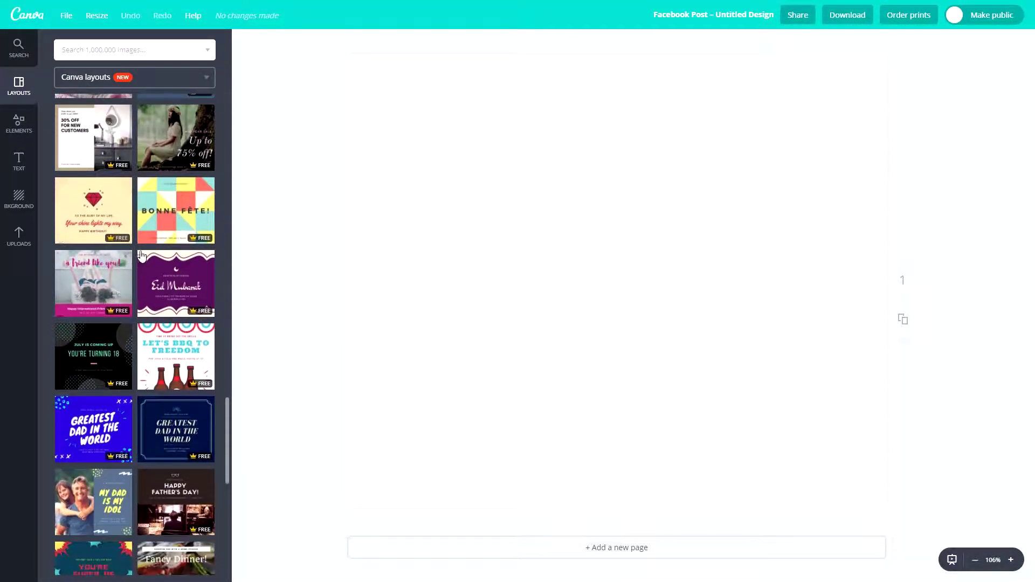
pyautogui.scroll(4, 122, 168)
pyautogui.scroll(-1, 150, 254)
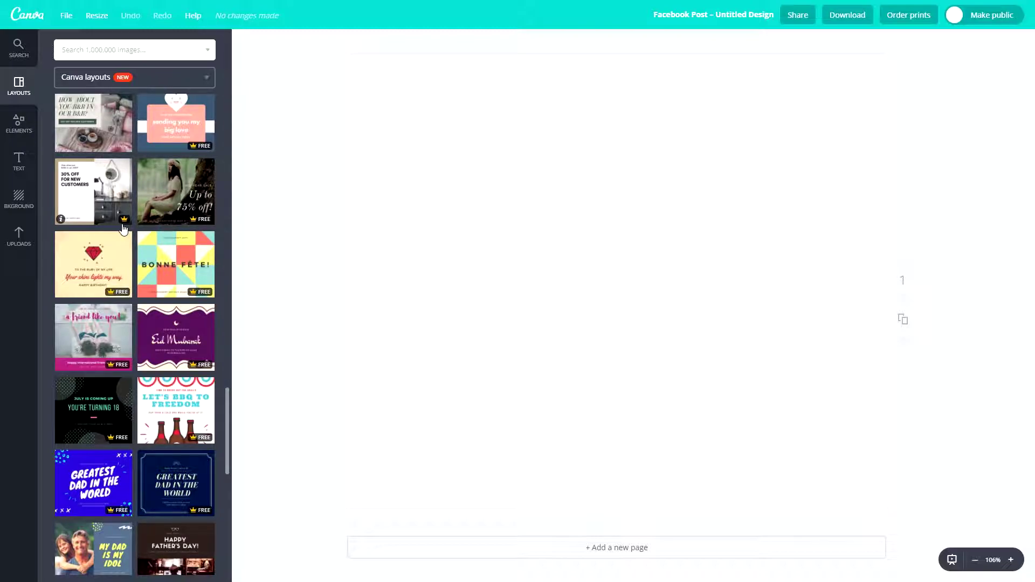
pyautogui.scroll(-1, 106, 331)
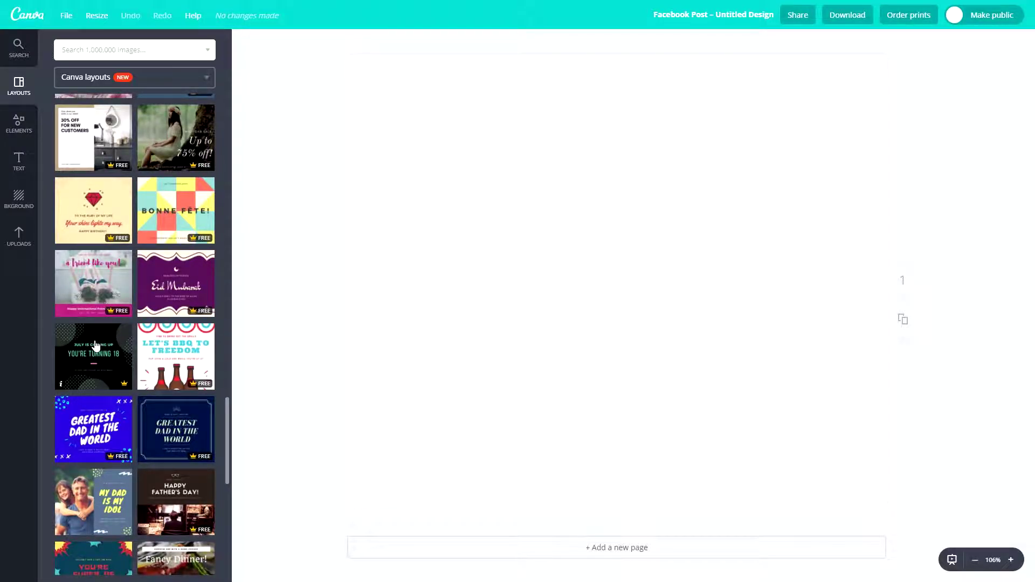
pyautogui.scroll(-4, 95, 345)
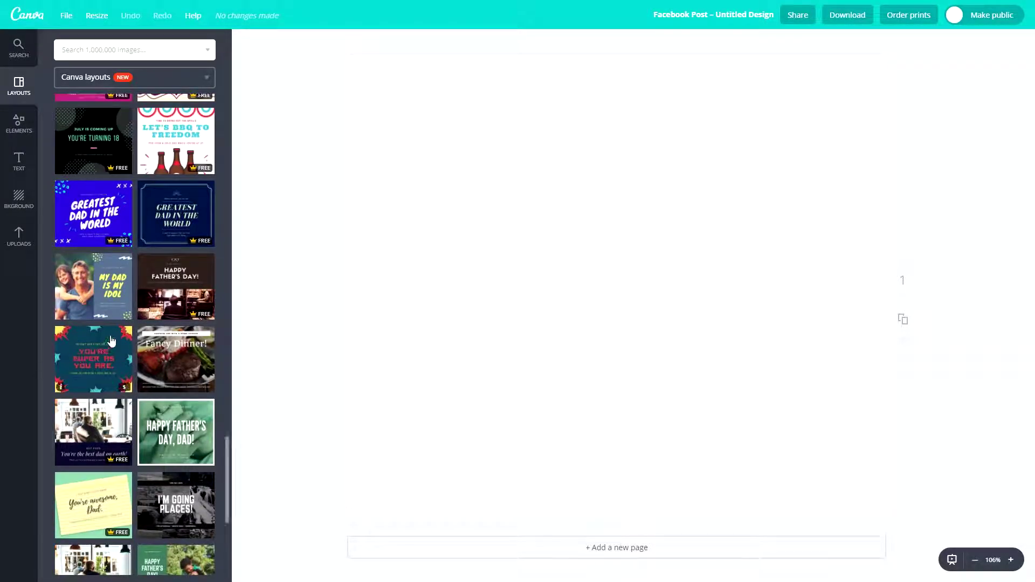
pyautogui.scroll(-6, 97, 308)
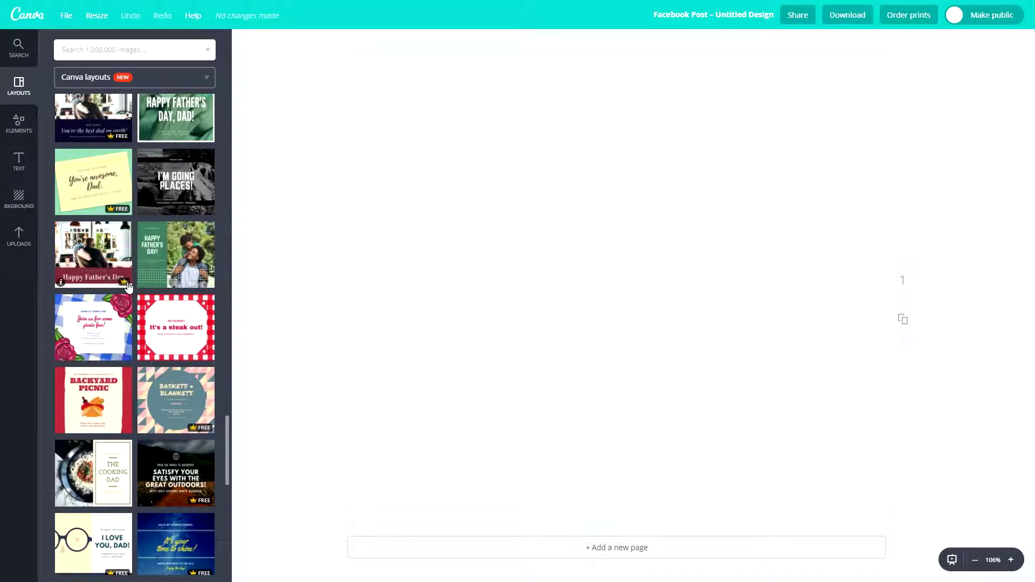
pyautogui.scroll(-5, 128, 292)
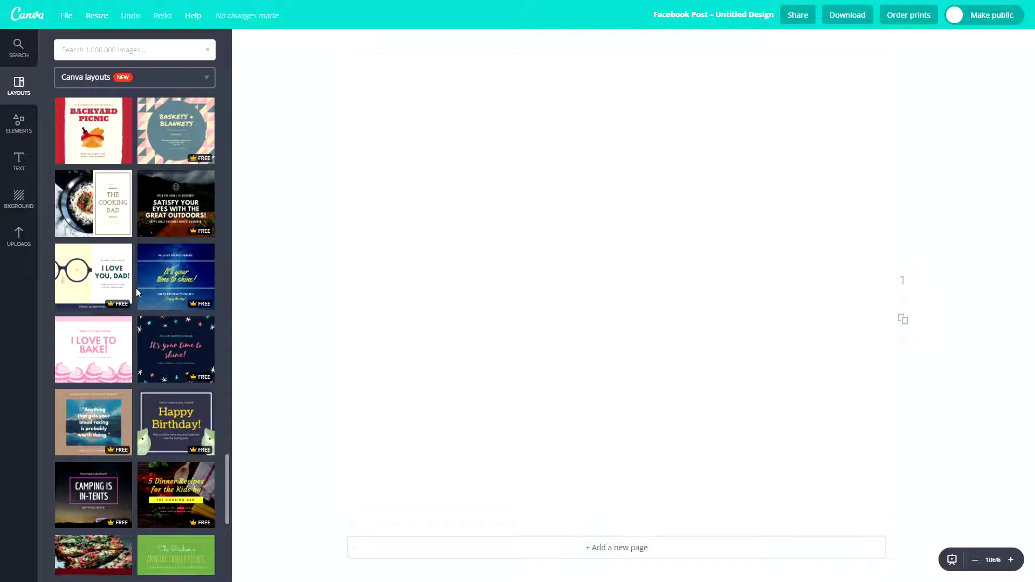
pyautogui.scroll(-3, 136, 288)
pyautogui.scroll(-6, 134, 289)
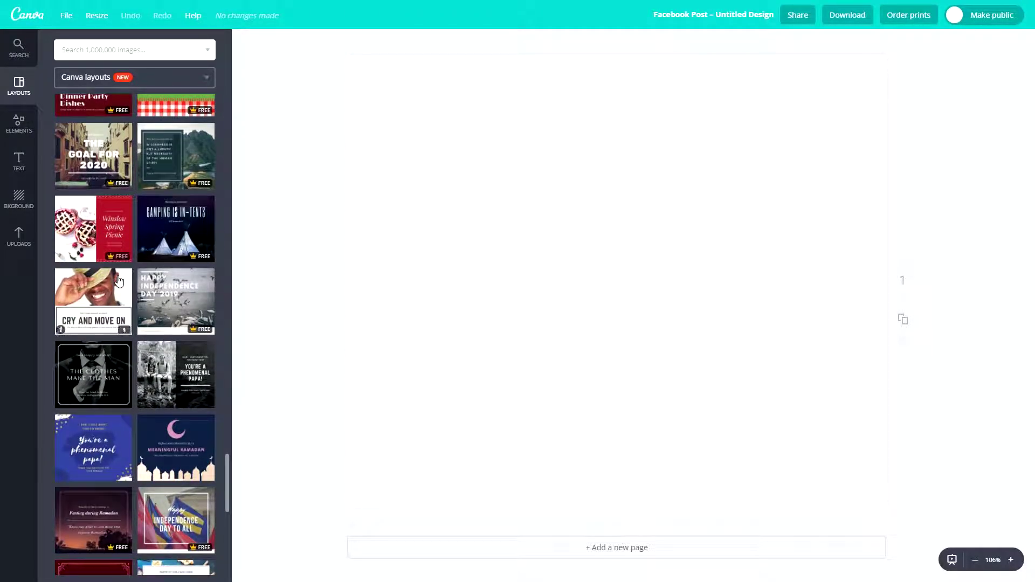
pyautogui.scroll(-6, 196, 397)
pyautogui.scroll(-3, 190, 359)
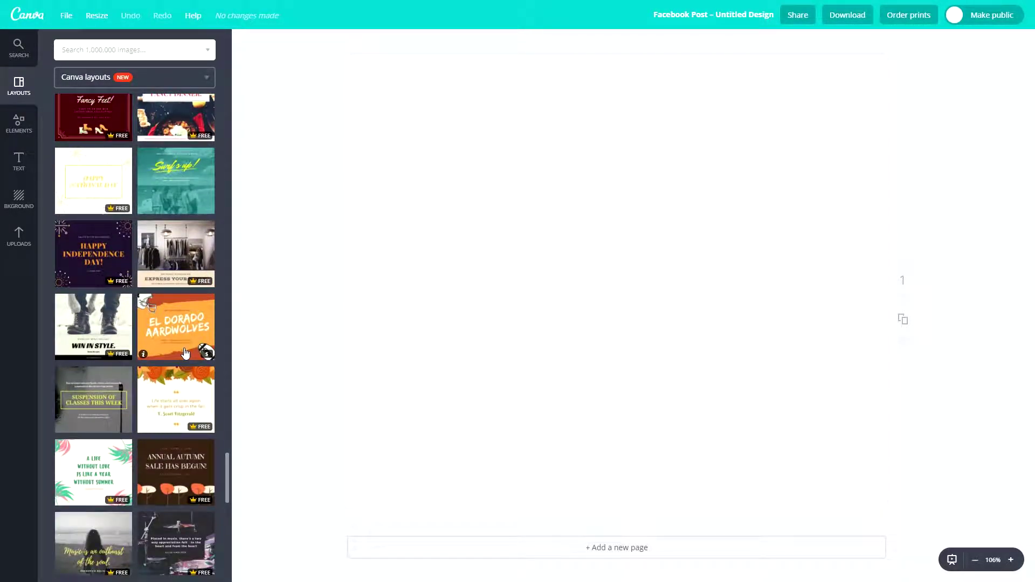
pyautogui.scroll(-4, 134, 392)
pyautogui.scroll(-4, 103, 262)
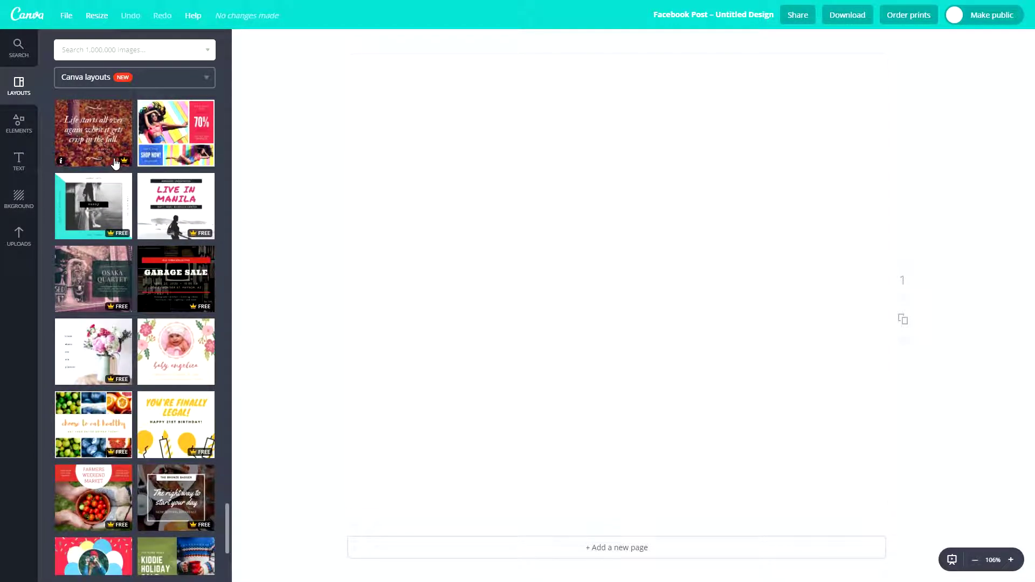
pyautogui.scroll(-3, 89, 154)
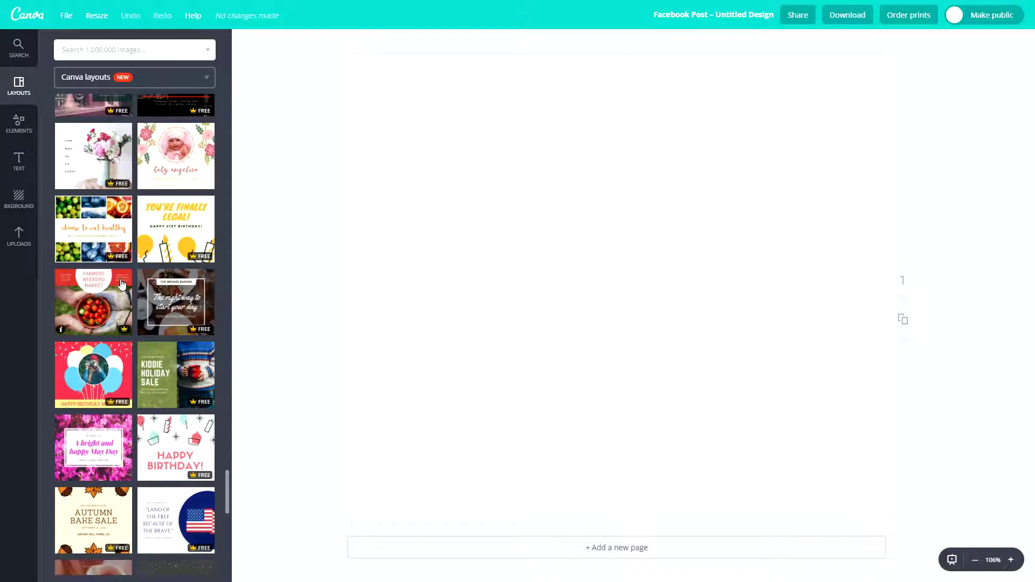
pyautogui.scroll(-3, 122, 284)
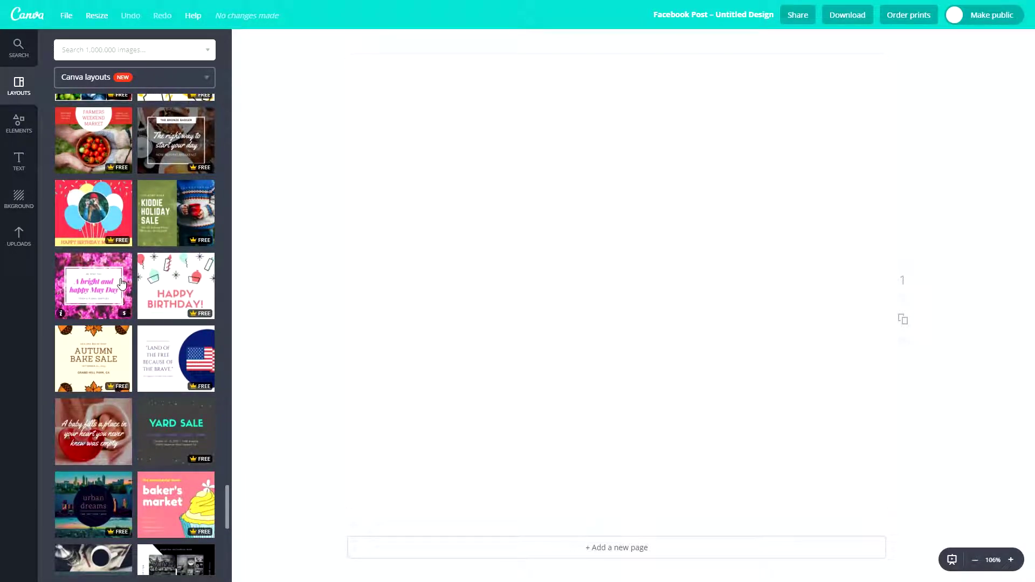
pyautogui.click(163, 324)
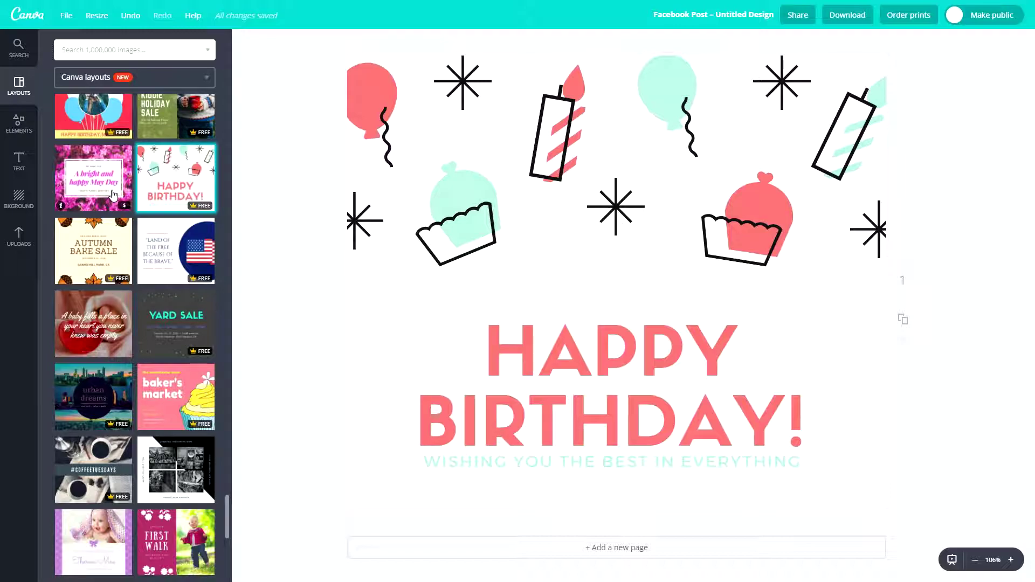
# - Add a second, blank page to the design and compare it with the birthday page
pyautogui.scroll(-2, 155, 216)
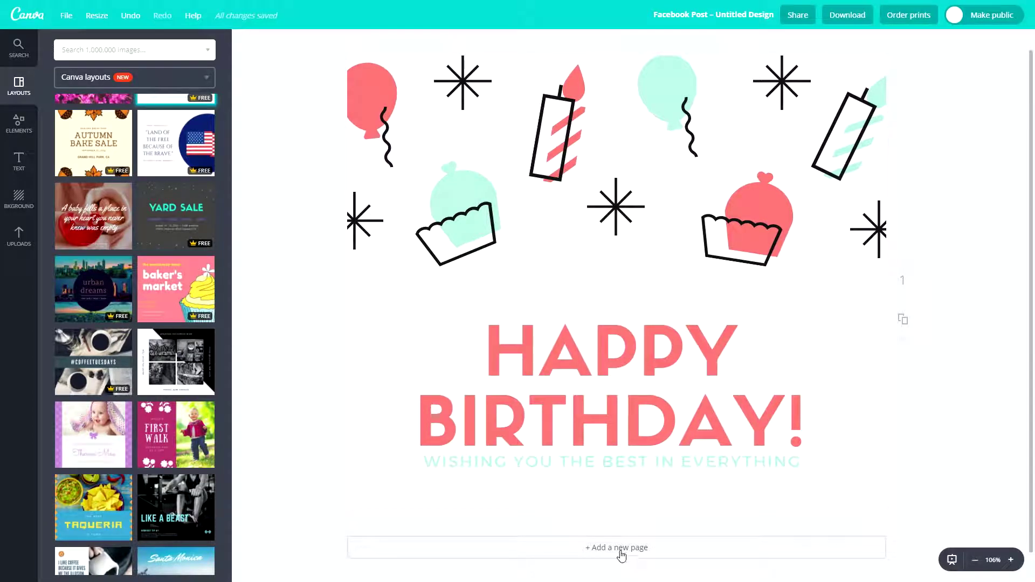
pyautogui.click(625, 560)
pyautogui.scroll(8, 650, 273)
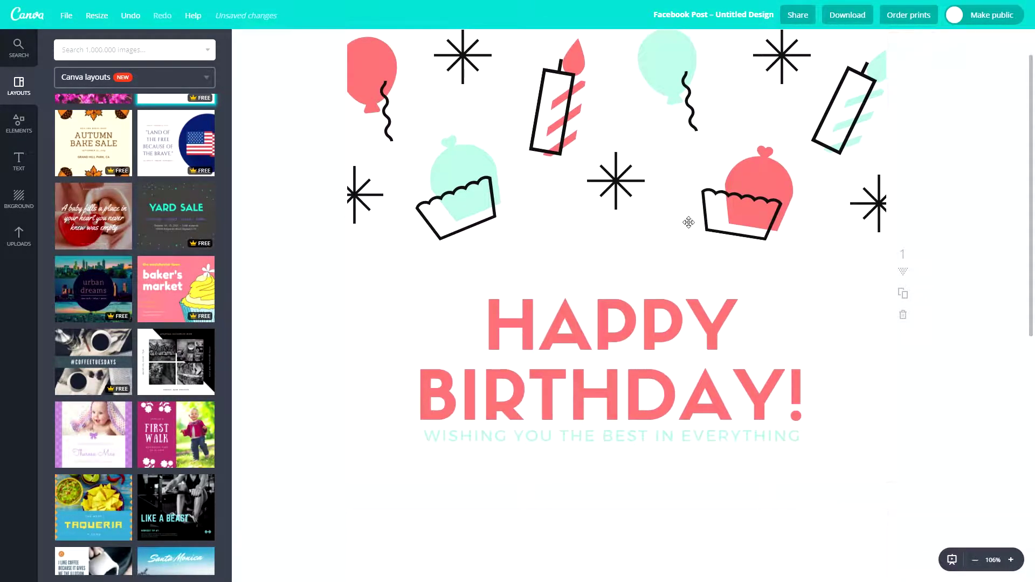
pyautogui.scroll(-6, 296, 361)
pyautogui.scroll(-2, 495, 193)
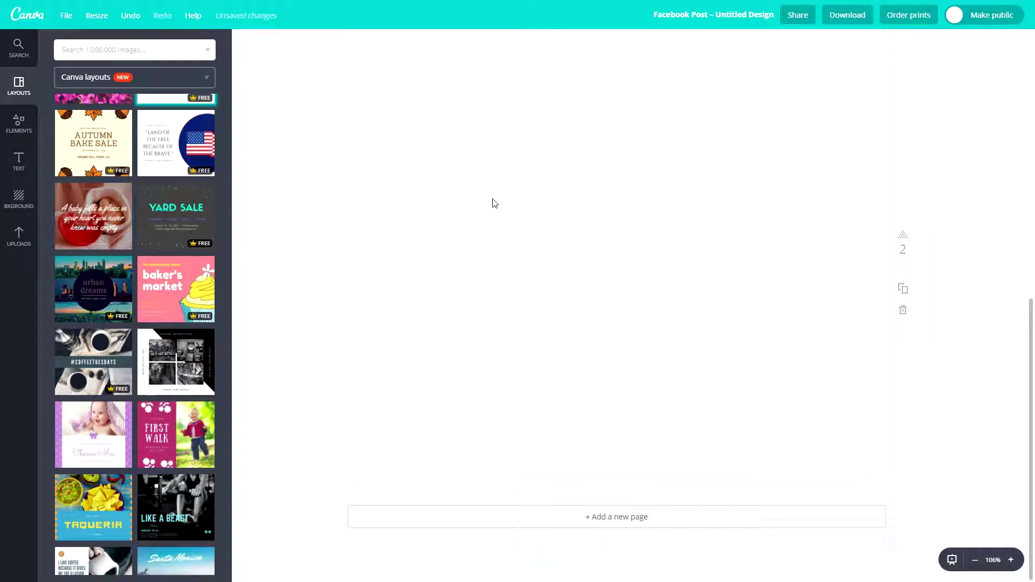
pyautogui.scroll(8, 390, 111)
pyautogui.scroll(-7, 410, 224)
# - Apply the free blue "Spring Break Flash Sale!" layout to the second page and inspect its central text group
pyautogui.scroll(-4, 102, 404)
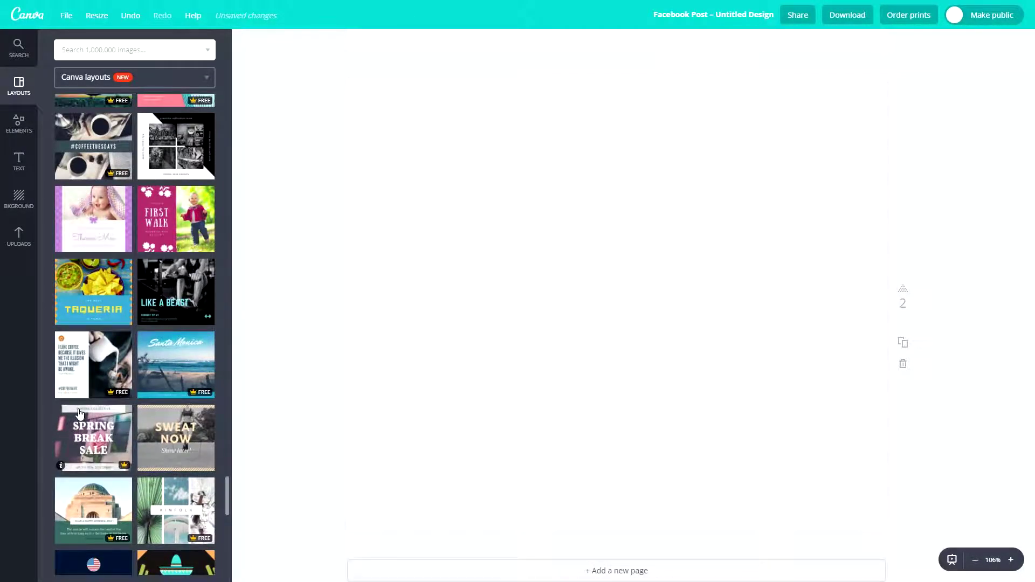
pyautogui.scroll(-5, 101, 404)
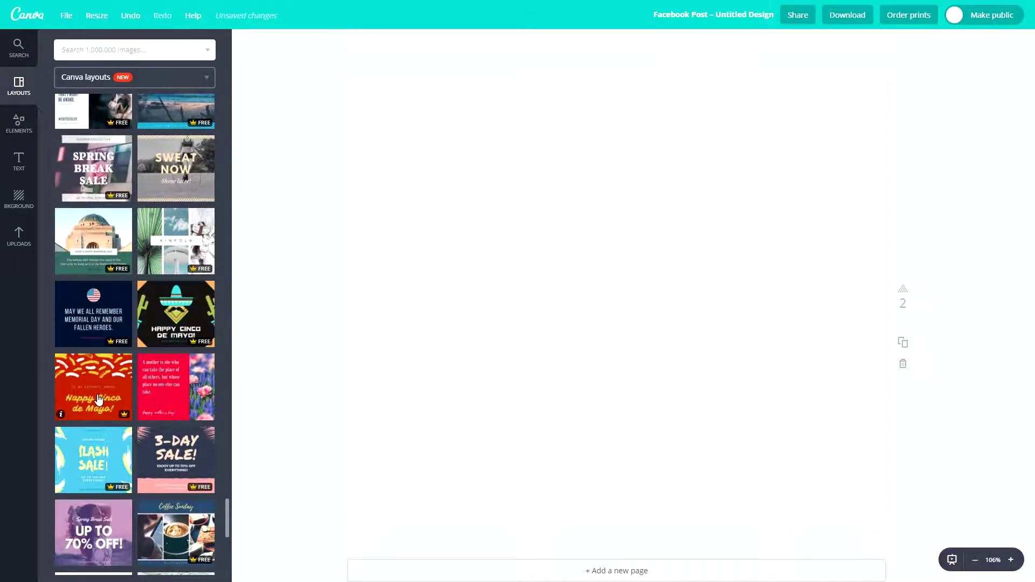
pyautogui.scroll(-2, 209, 446)
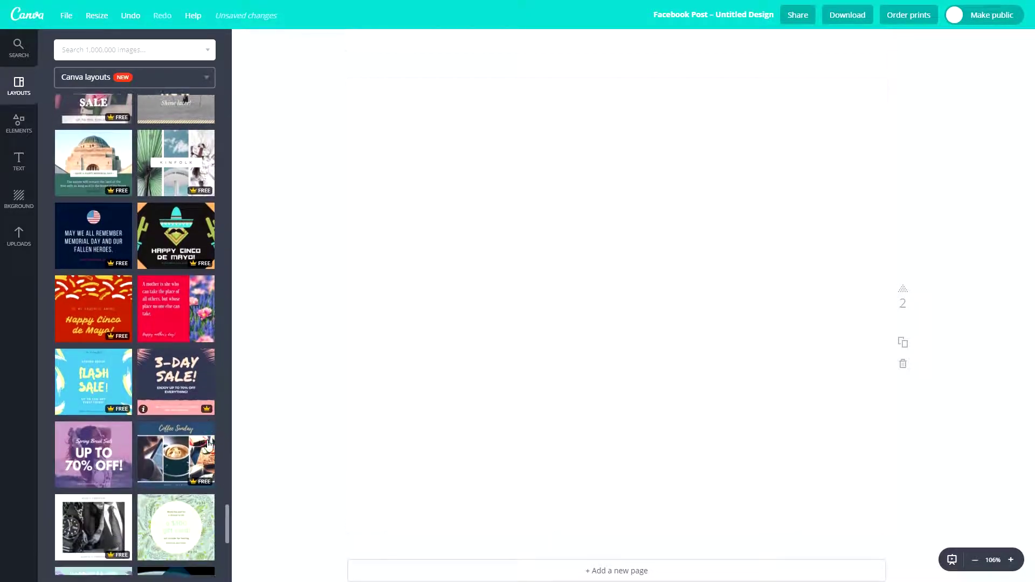
pyautogui.scroll(-1, 161, 356)
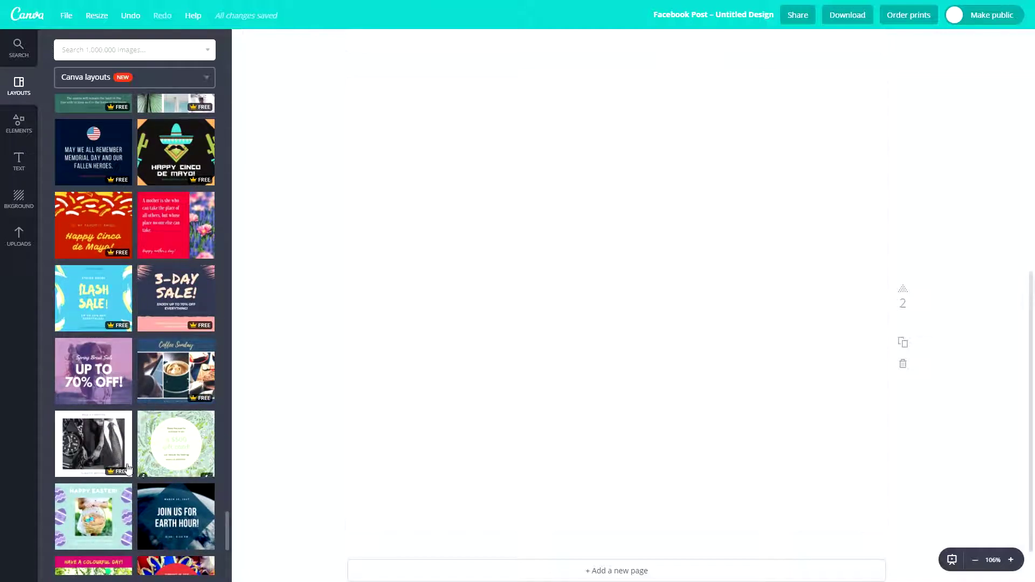
pyautogui.click(101, 300)
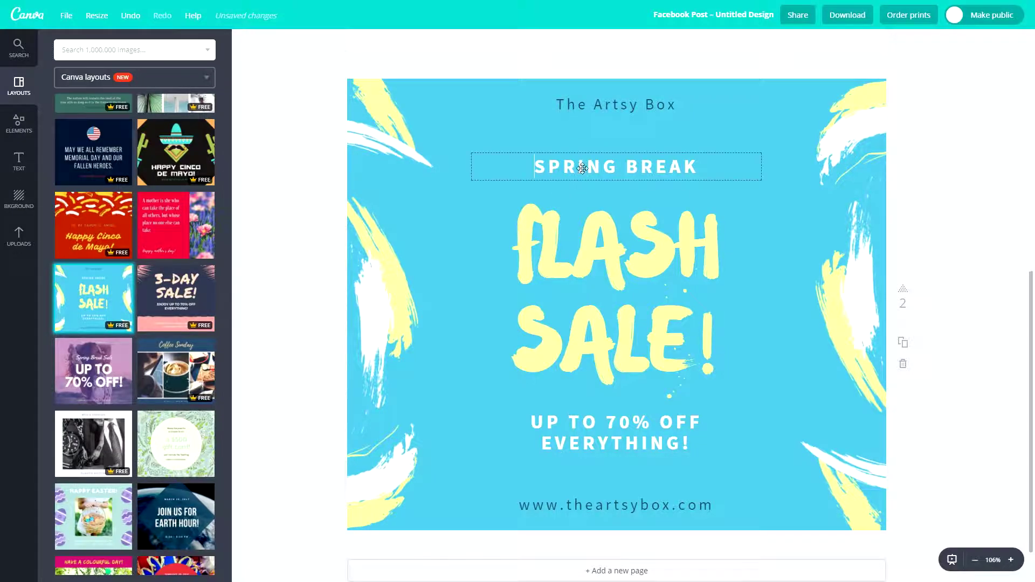
pyautogui.click(599, 167)
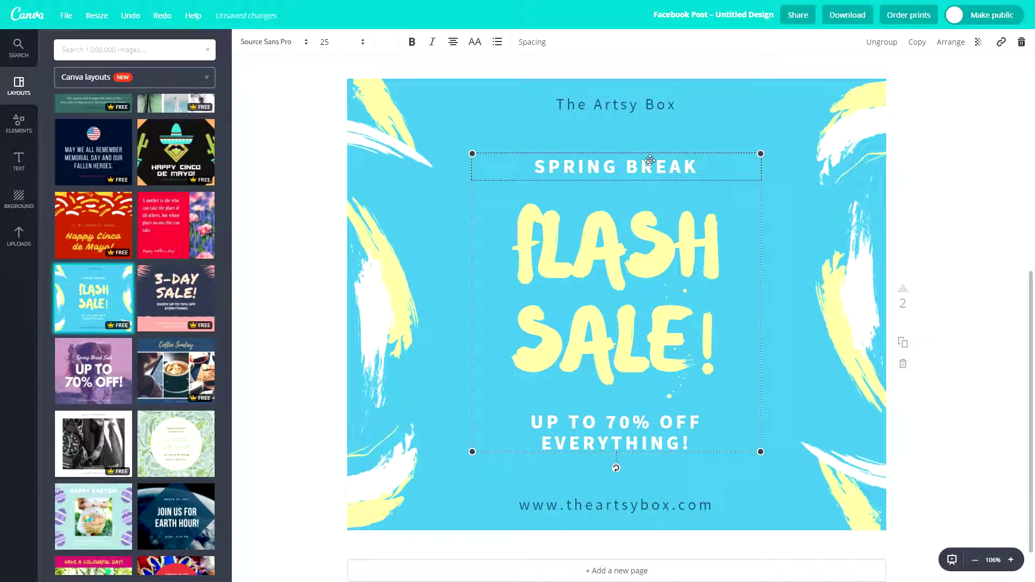
pyautogui.click(580, 133)
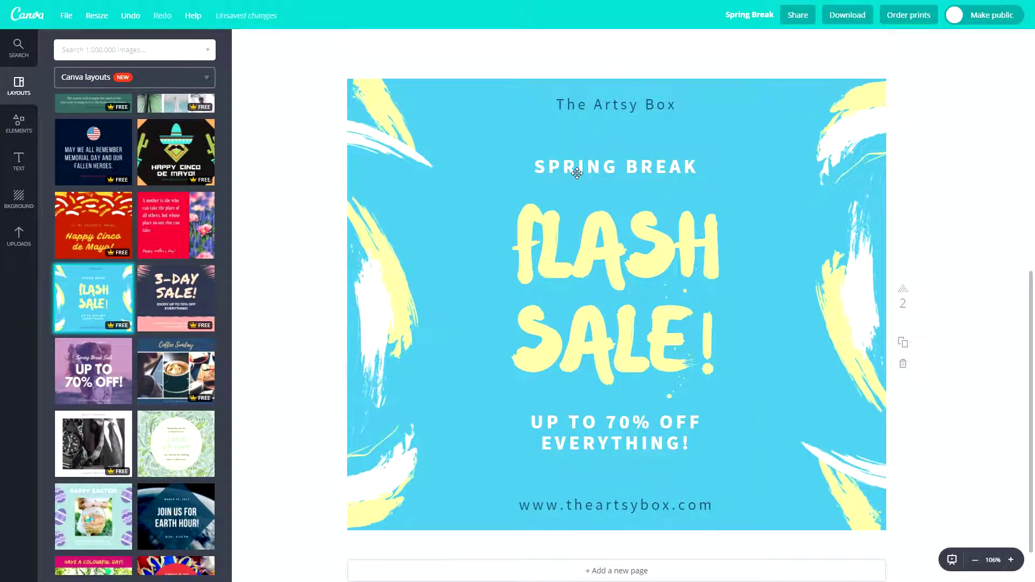
# - Inspect how the second page's central text group, web address and brush-stroke graphic can each be selected
pyautogui.click(553, 435)
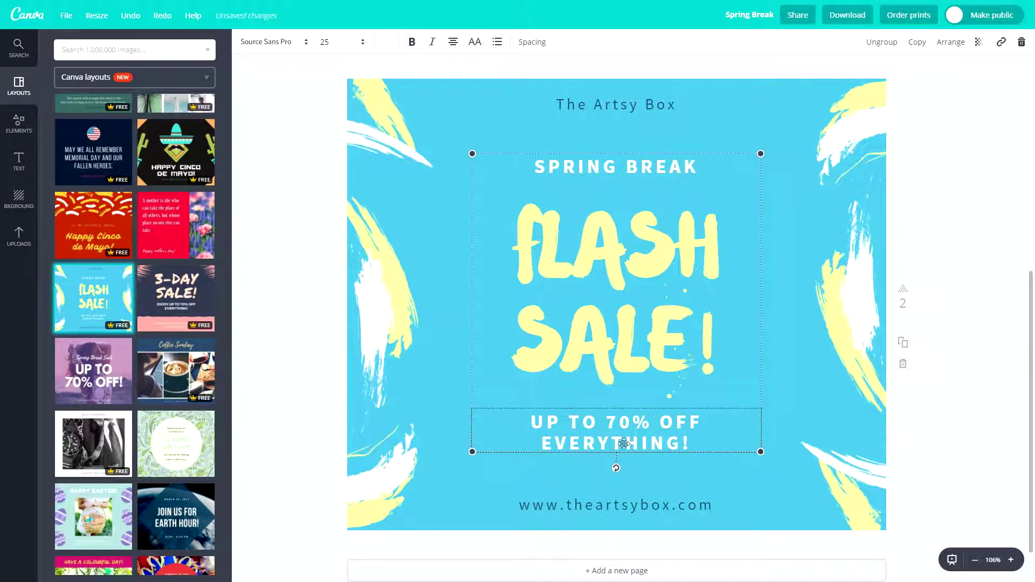
pyautogui.doubleClick(527, 507)
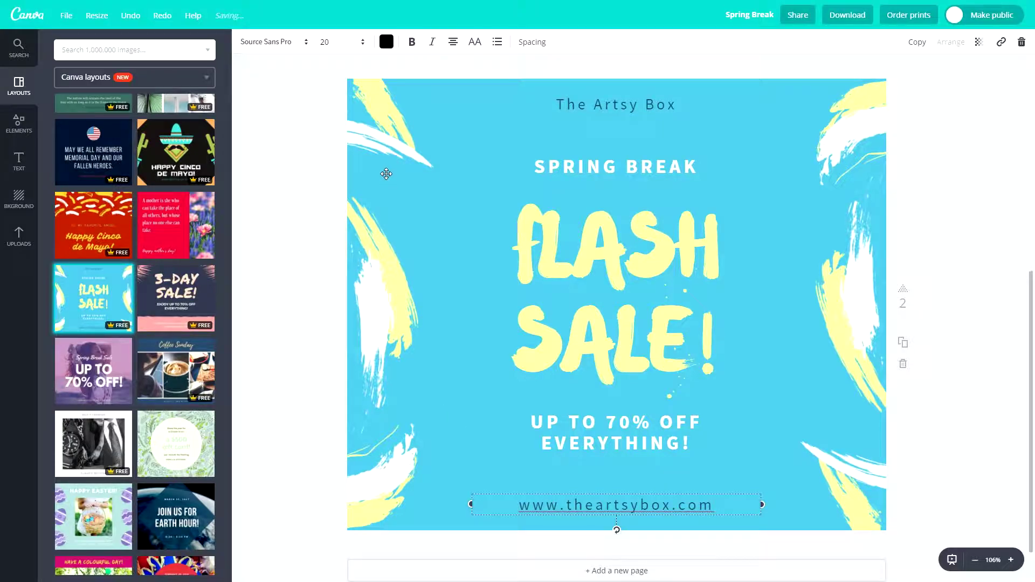
pyautogui.click(366, 183)
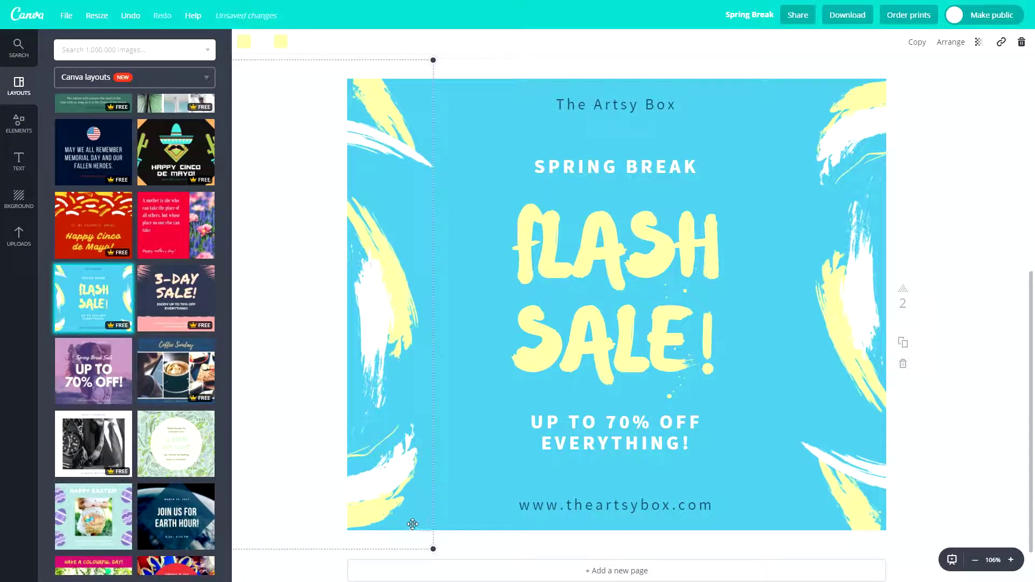
pyautogui.press('Escape')
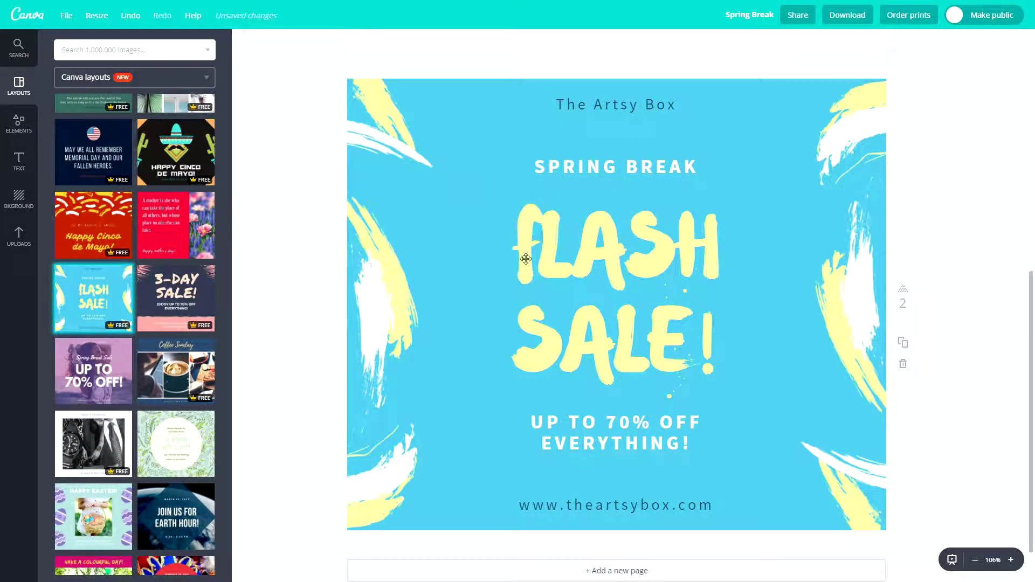
# - Replace the "FLASH SALE!" headline on the second page with "$10"
pyautogui.scroll(1, 604, 376)
pyautogui.click(613, 312)
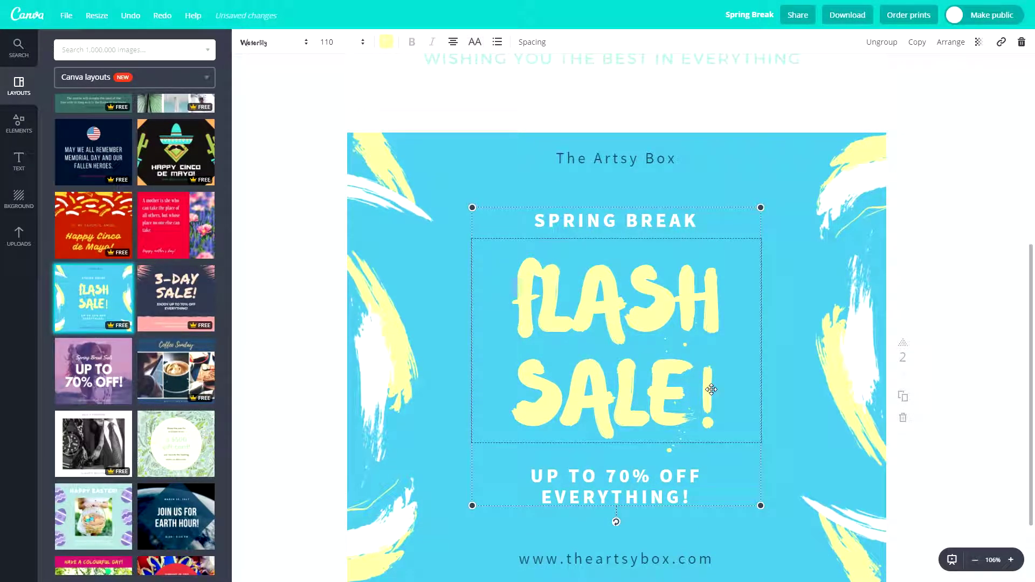
pyautogui.doubleClick(723, 392)
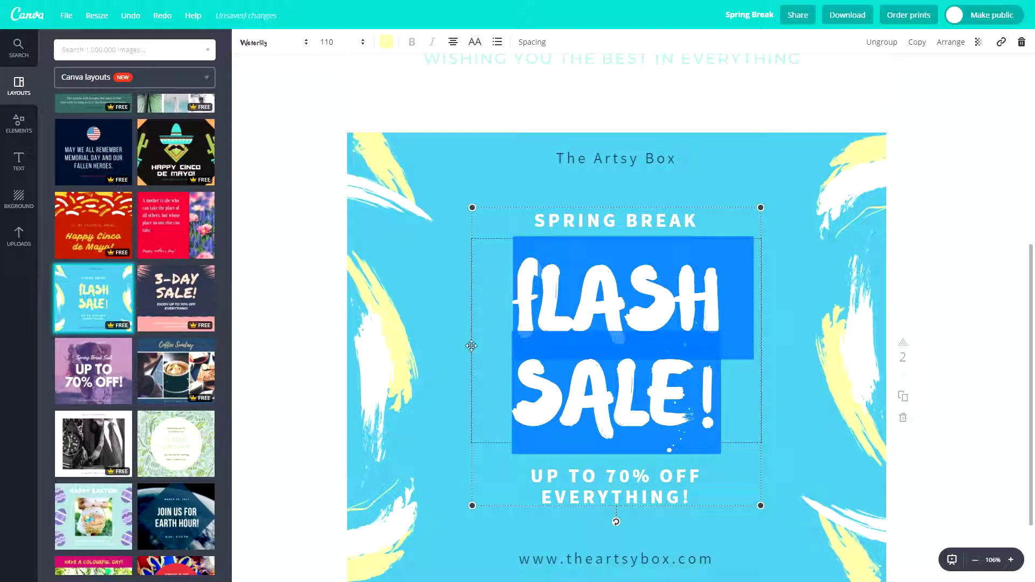
pyautogui.write('$10')
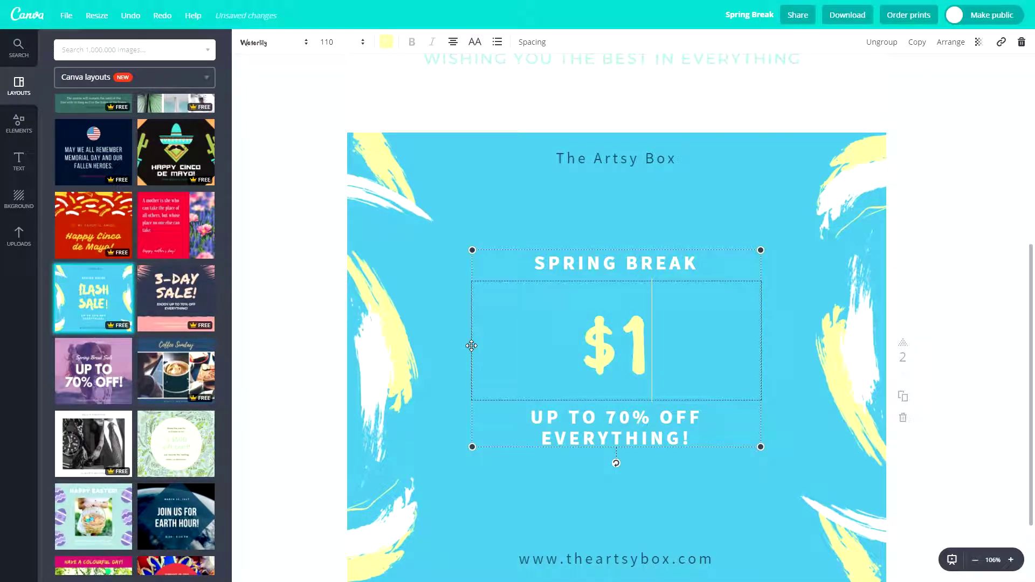
# - Replace the "UP TO 70% OFF EVERYTHING!" text with "GET ANY COURSE FOR JUST $10."
pyautogui.click(599, 264)
pyautogui.doubleClick(600, 264)
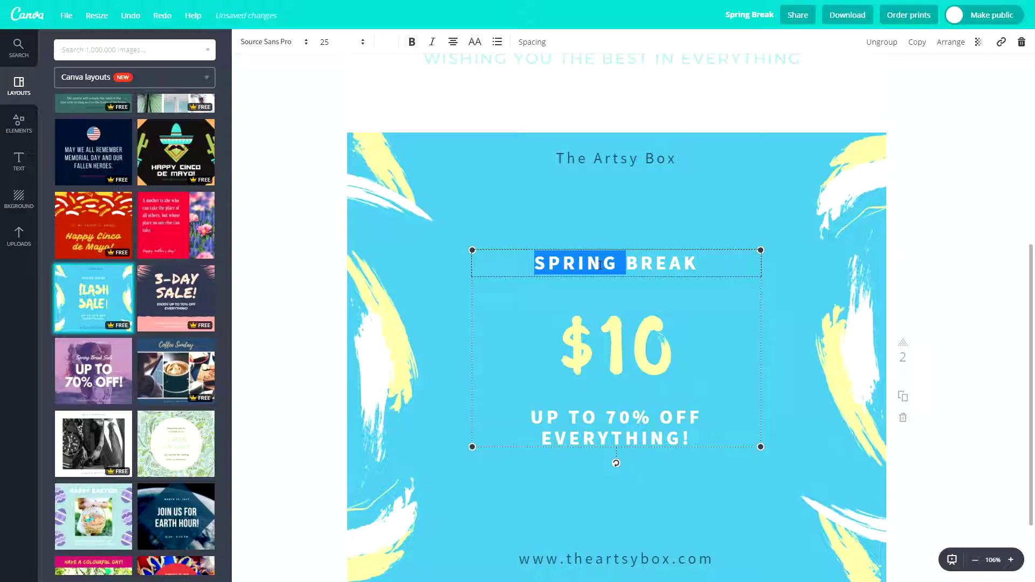
pyautogui.doubleClick(632, 443)
pyautogui.write('GE')
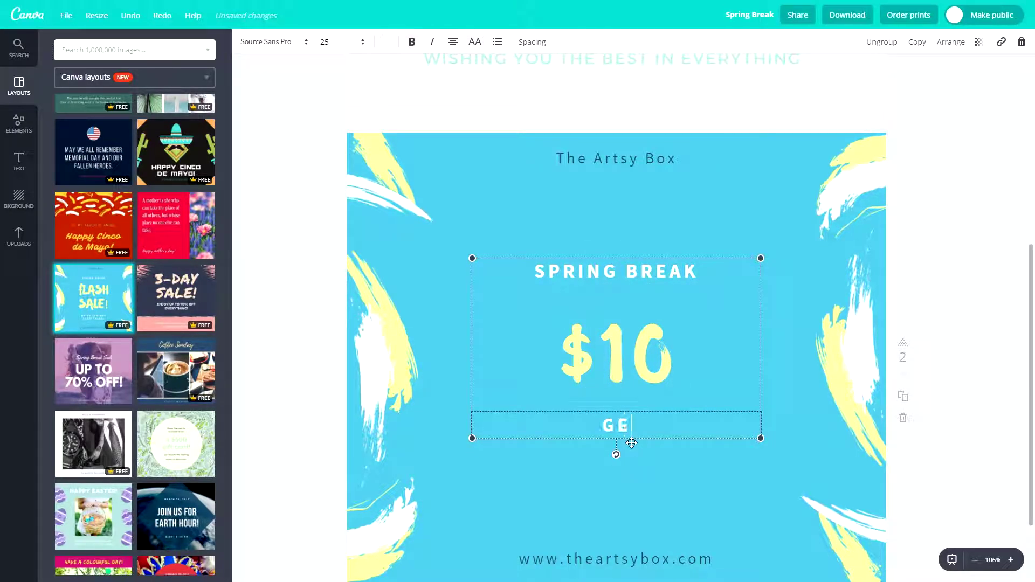
pyautogui.write('T ANY COURSE FOR JUST $10.')
# - Replace the "SPRING BREAK" line above the headline with "ALL YEAR ROUND"
pyautogui.click(619, 261)
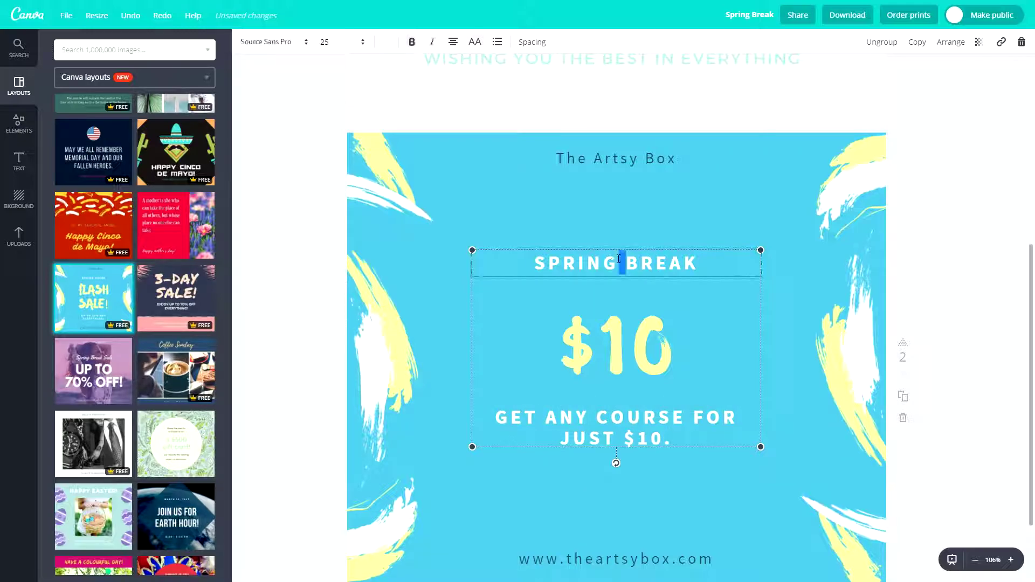
pyautogui.hotkey('ctrl', 'a')
pyautogui.write('ALL ')
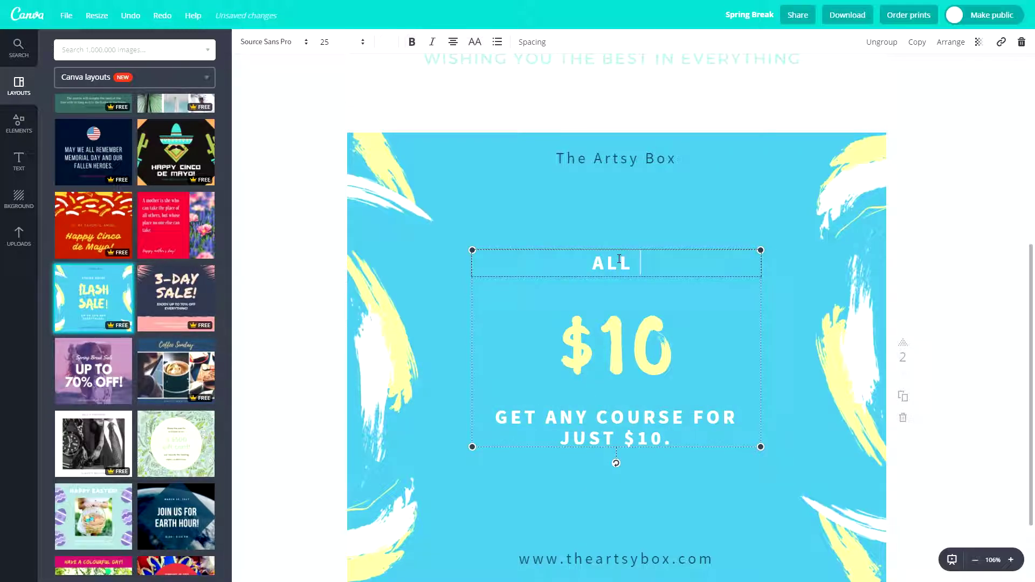
pyautogui.write('YEAR ROUND')
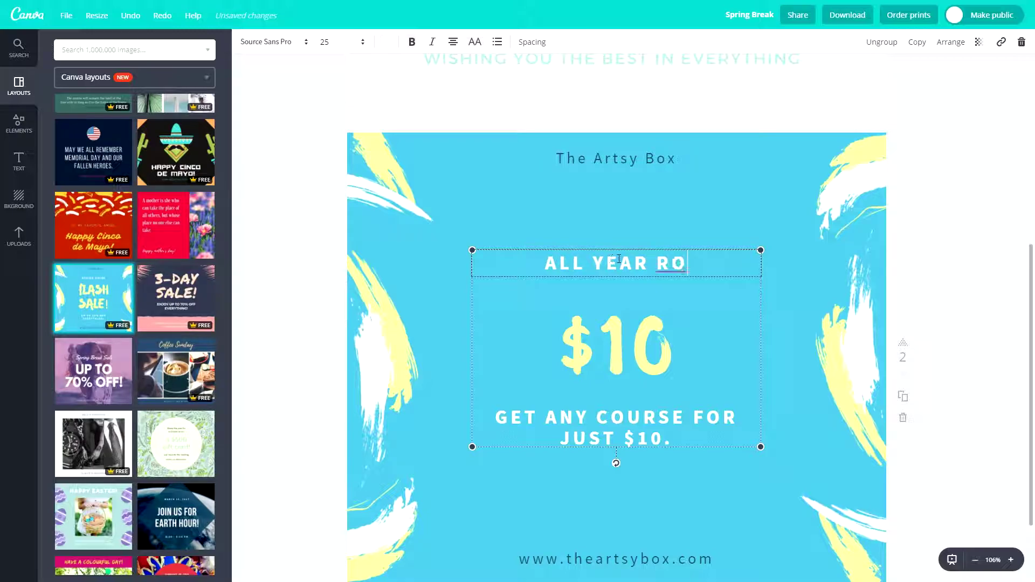
pyautogui.click(661, 176)
# - Replace the brand name "The Artsy Box" with "BlackBrick"
pyautogui.doubleClick(639, 158)
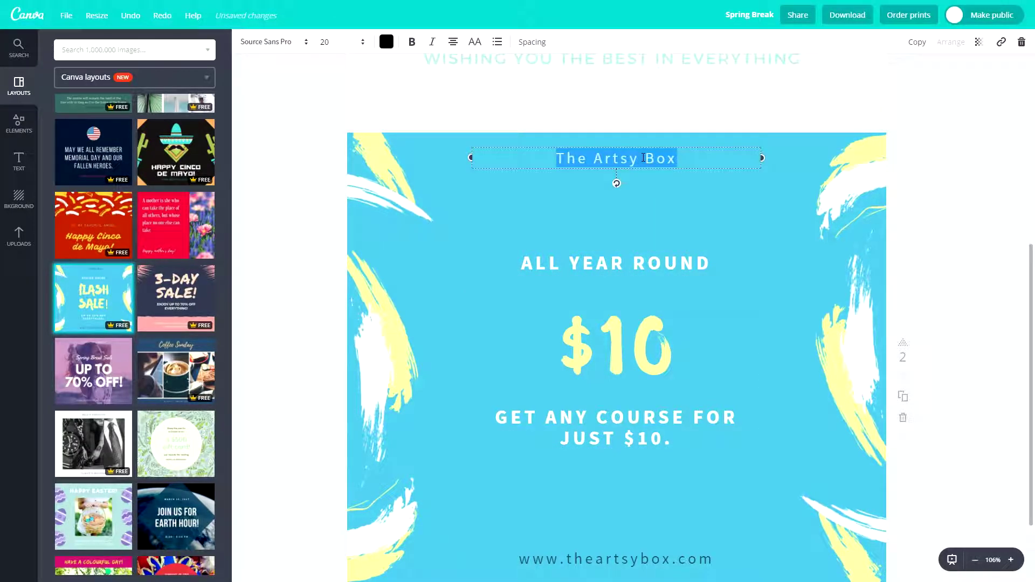
pyautogui.write('BlackBrick')
pyautogui.click(656, 210)
pyautogui.scroll(-2, 459, 225)
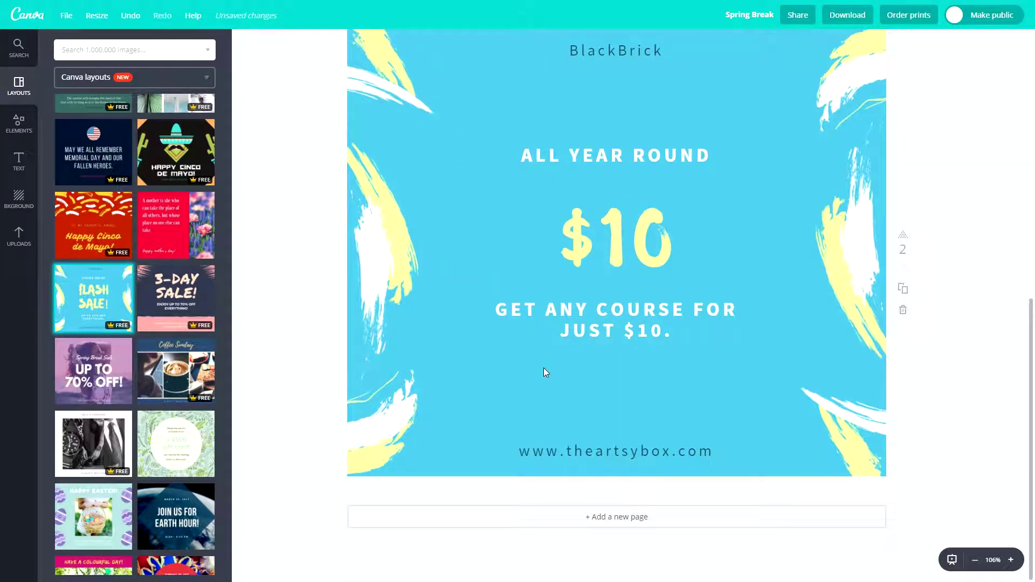
pyautogui.click(618, 459)
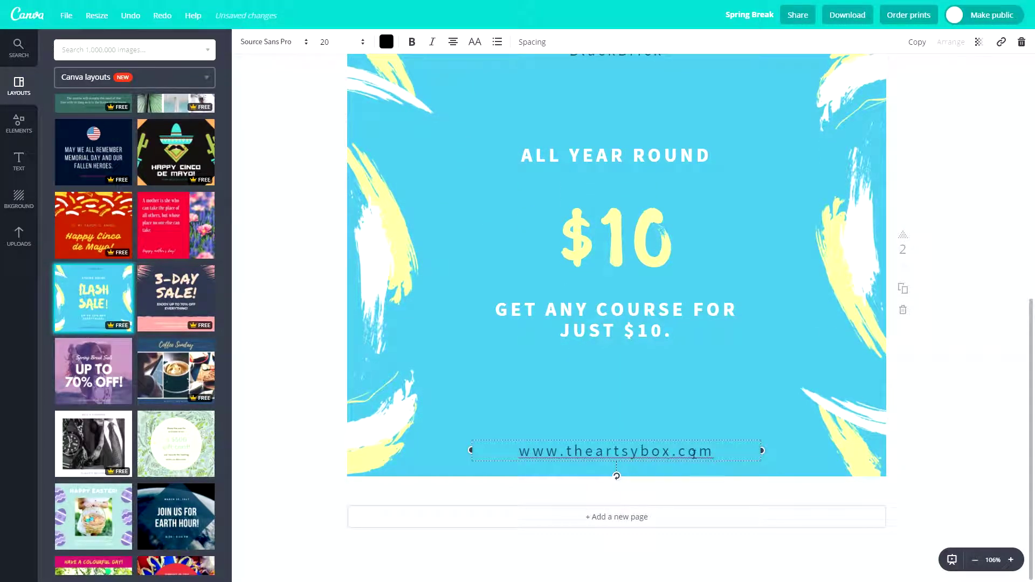
pyautogui.press('BackSpace')
pyautogui.write('.uk')
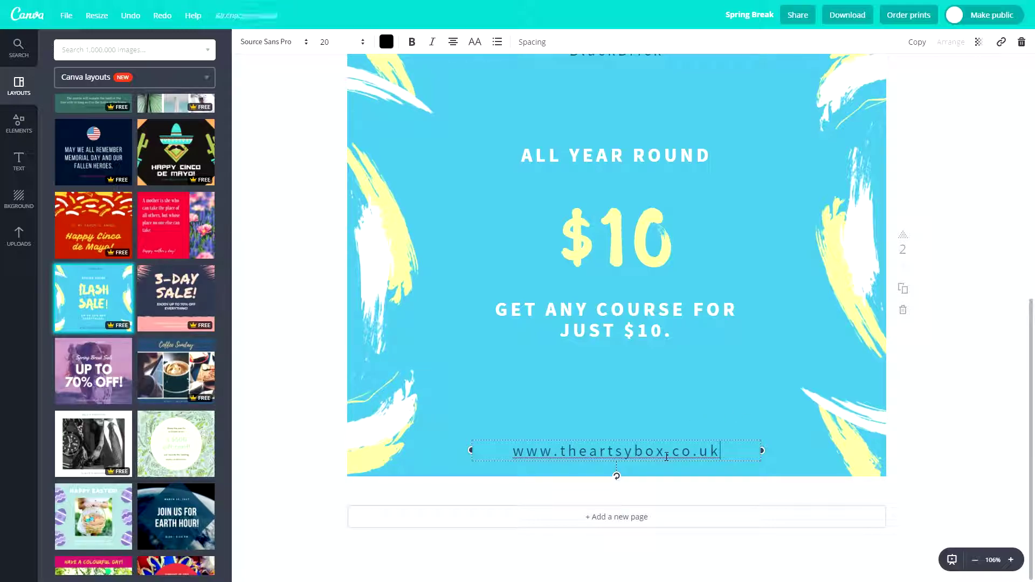
pyautogui.moveTo(667, 457); pyautogui.dragTo(557, 449)
pyautogui.write('blackbricktraining')
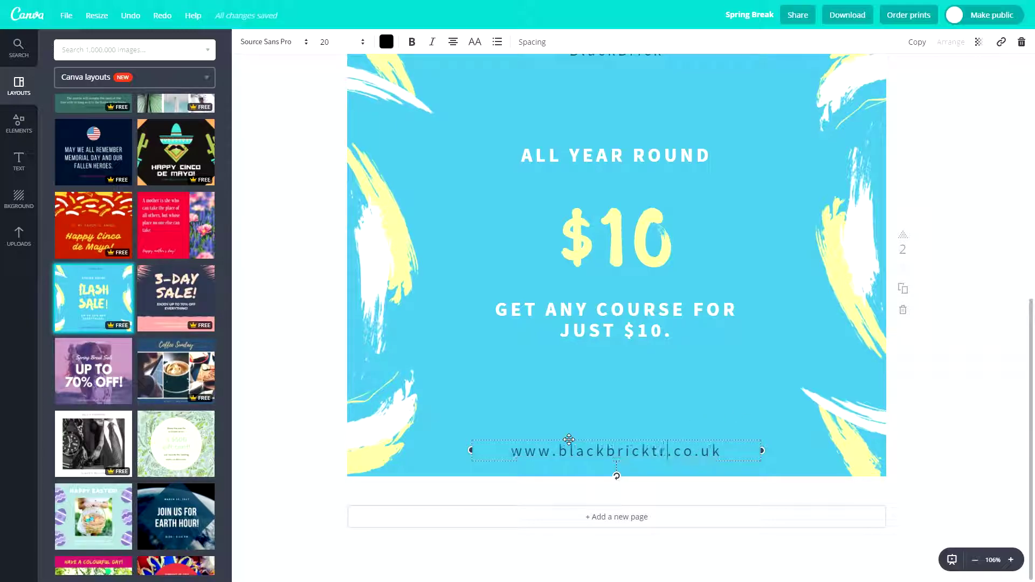
pyautogui.click(654, 389)
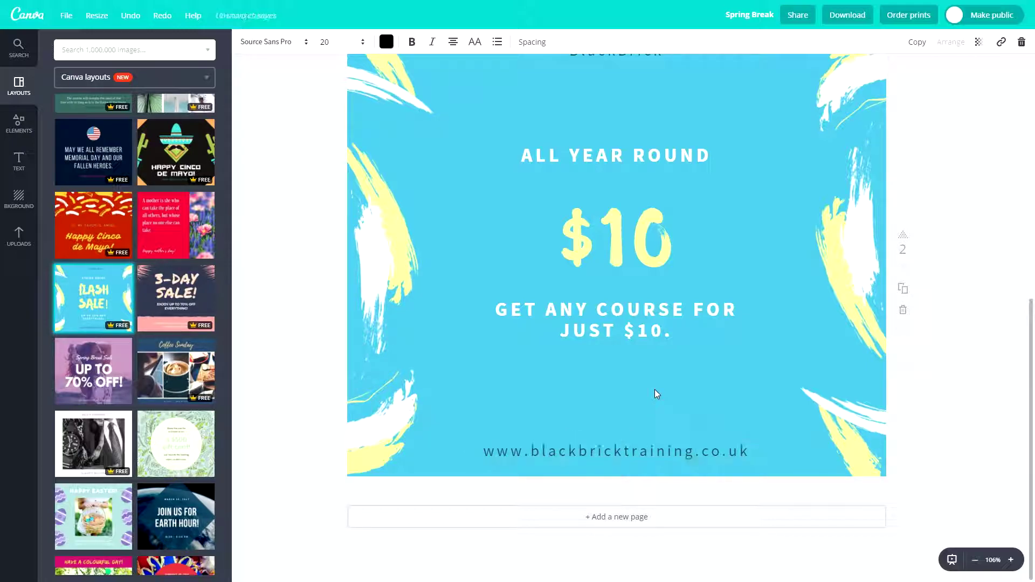
# - Select the whole central text group on the second page and duplicate it
pyautogui.scroll(2, 655, 389)
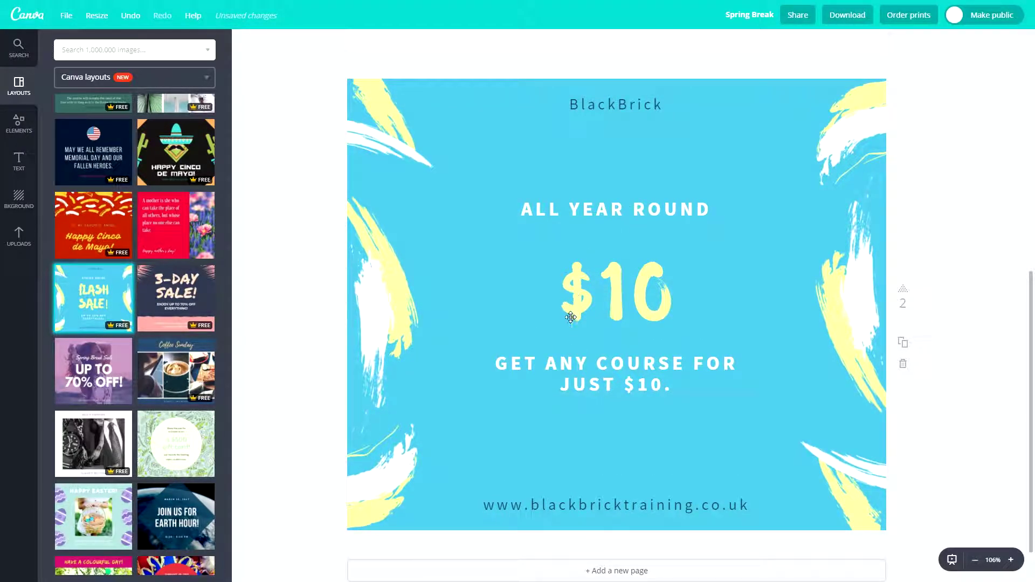
pyautogui.click(600, 379)
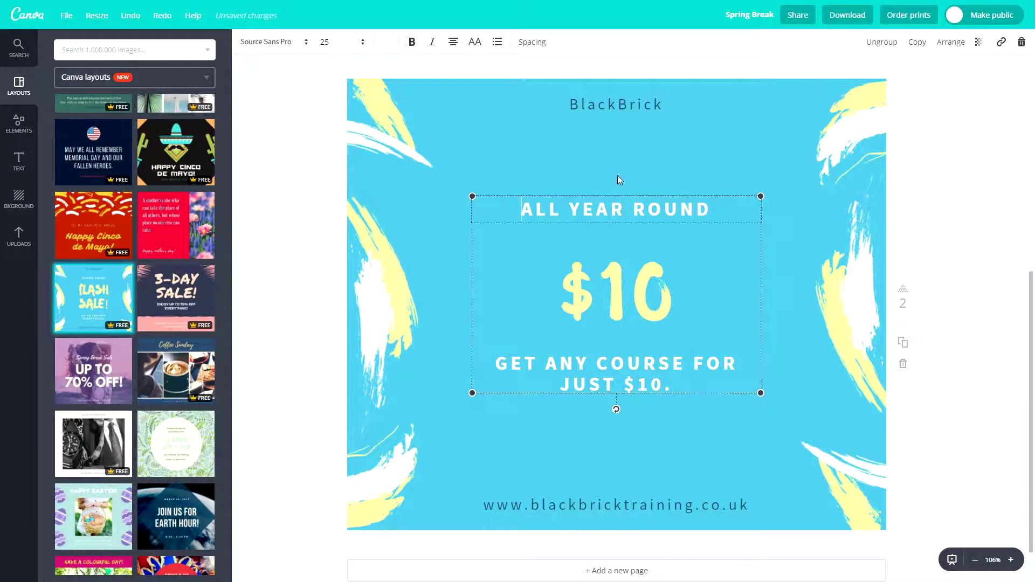
pyautogui.scroll(1, 574, 339)
pyautogui.click(575, 323)
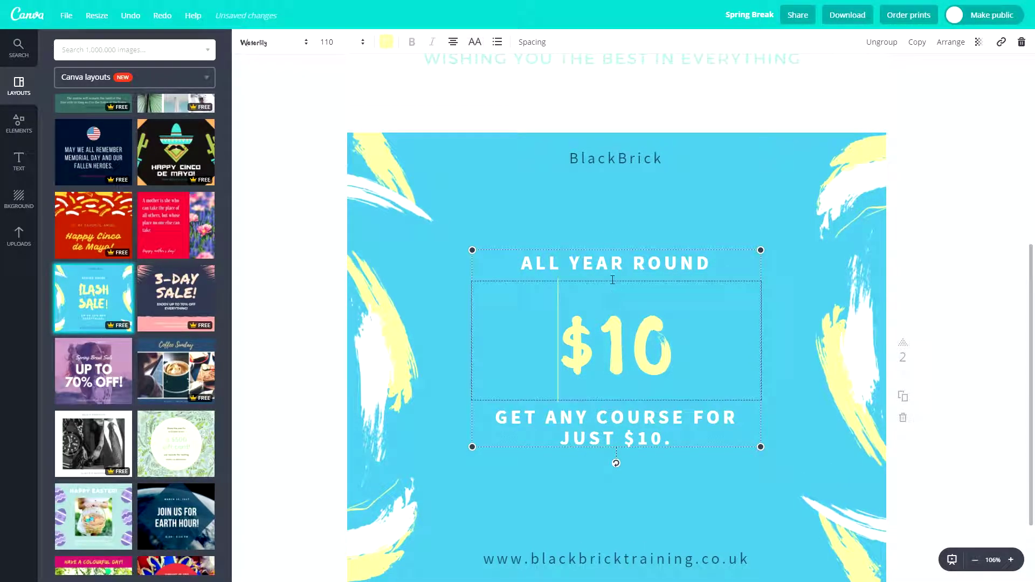
pyautogui.doubleClick(572, 328)
pyautogui.press('Escape')
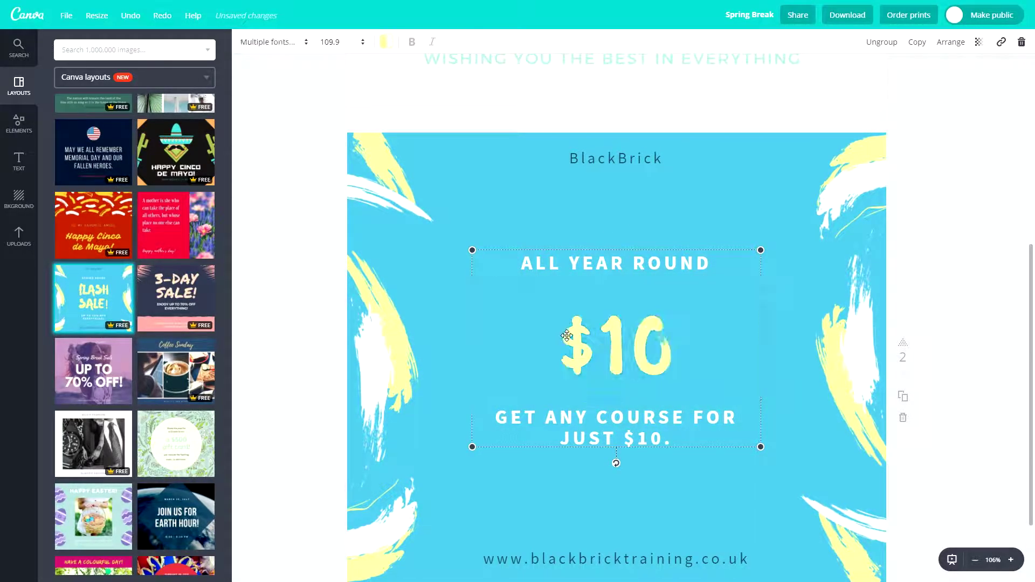
pyautogui.hotkey('ctrl', 'd')
# - Move the copied text group down and to the left so it stands apart from the original
pyautogui.moveTo(649, 279); pyautogui.dragTo(774, 294)
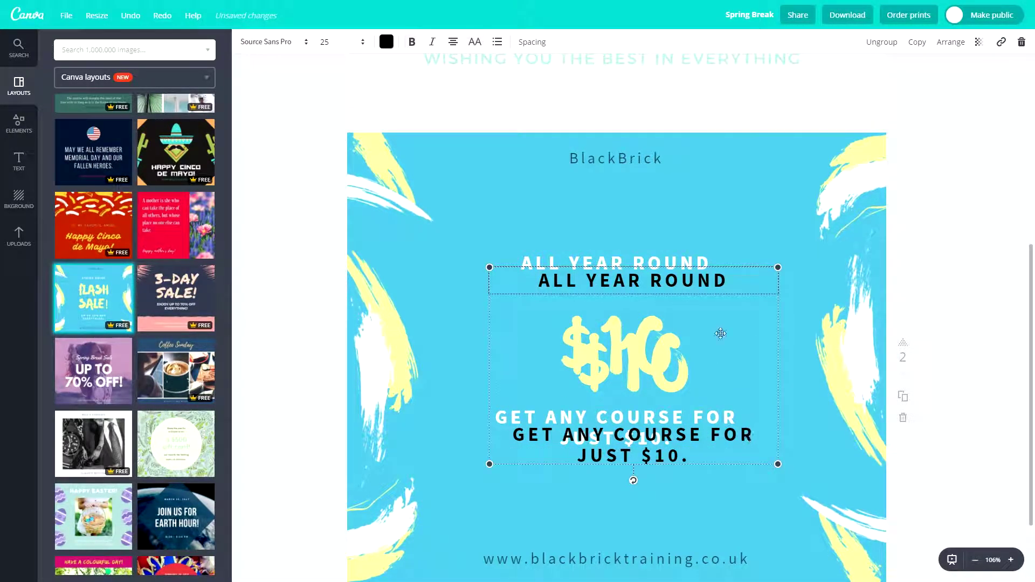
pyautogui.moveTo(740, 270); pyautogui.dragTo(614, 341)
pyautogui.scroll(-2, 600, 250)
pyautogui.scroll(-1, 601, 251)
pyautogui.moveTo(625, 146); pyautogui.dragTo(630, 168)
pyautogui.moveTo(443, 247); pyautogui.dragTo(483, 231)
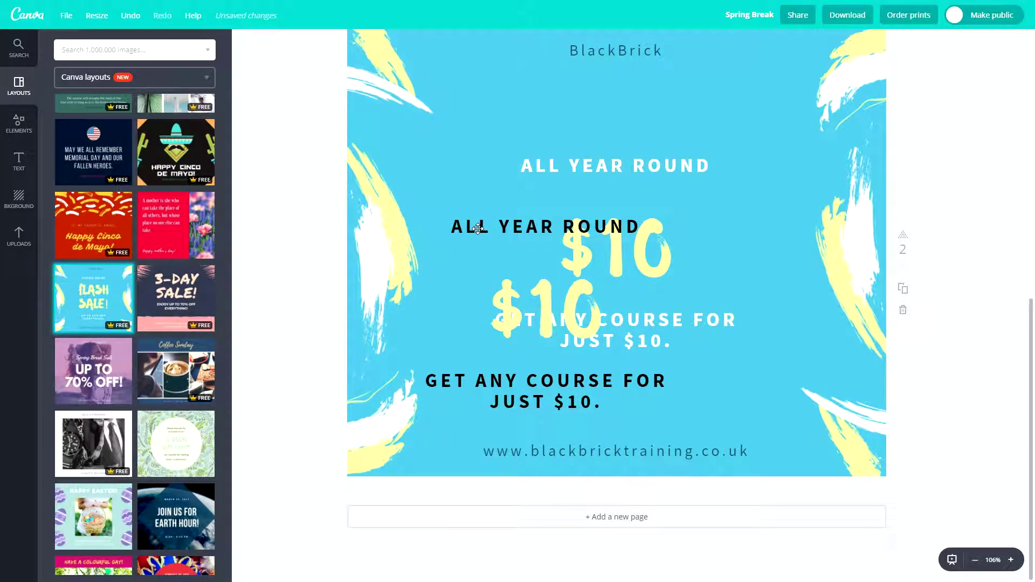
# - Reduce the copied group to a single text line and change its text to "USE THE CODE: BLACKBRICK"
pyautogui.click(547, 374)
pyautogui.doubleClick(541, 291)
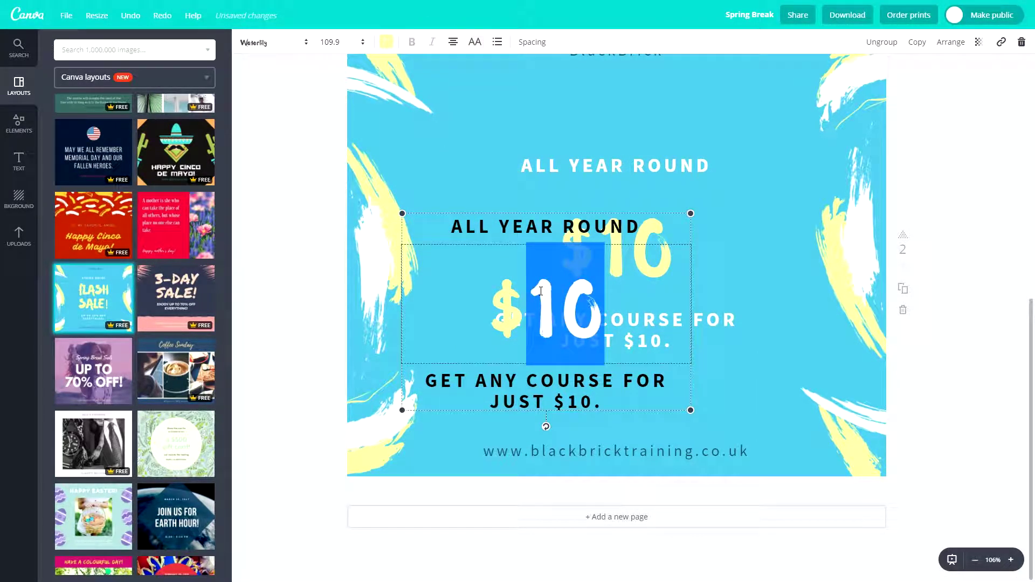
pyautogui.press('BackSpace')
pyautogui.moveTo(597, 247); pyautogui.dragTo(424, 234)
pyautogui.write('U')
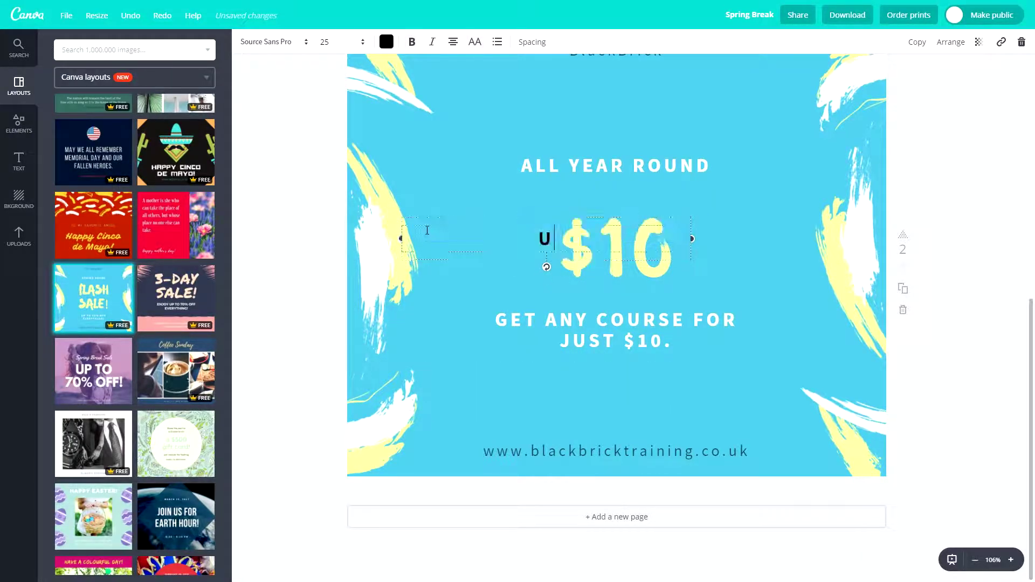
pyautogui.write('SE THE CODE: BLACKBRICK')
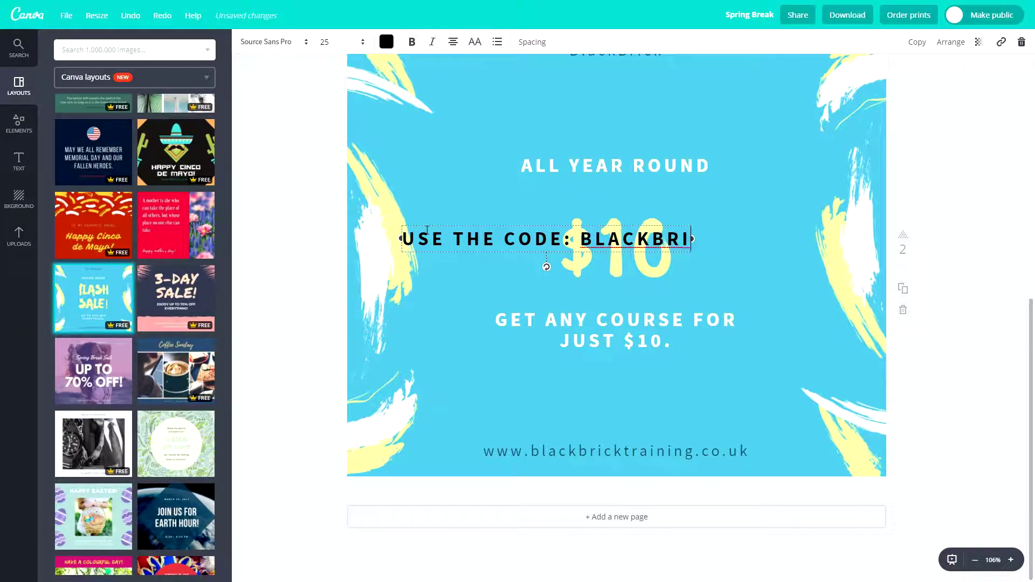
# - Move the central text group up and place the "USE THE CODE: BLACKBRICK" line directly beneath it
pyautogui.moveTo(572, 216); pyautogui.dragTo(642, 364)
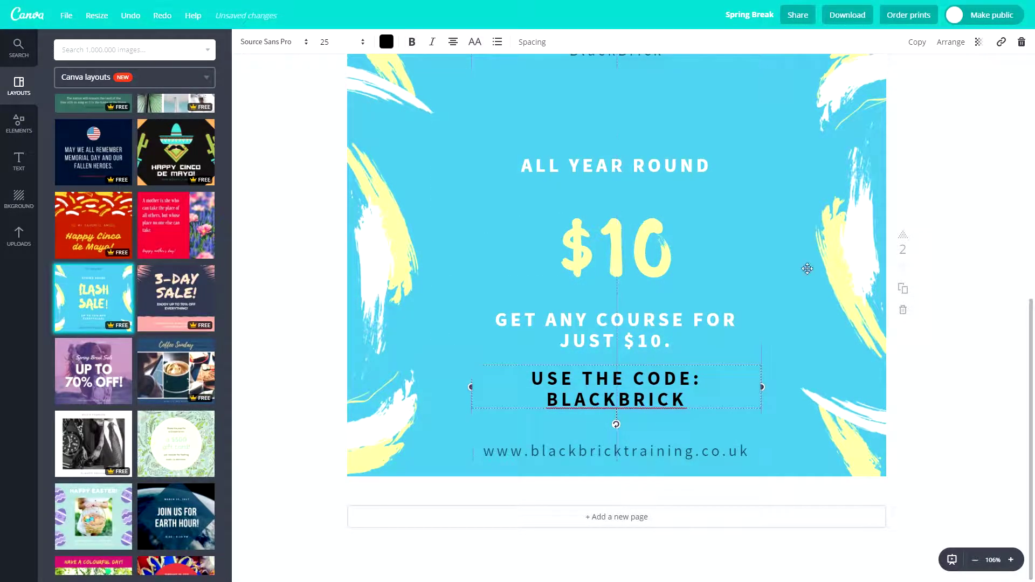
pyautogui.scroll(1, 807, 268)
pyautogui.moveTo(580, 215); pyautogui.dragTo(585, 171)
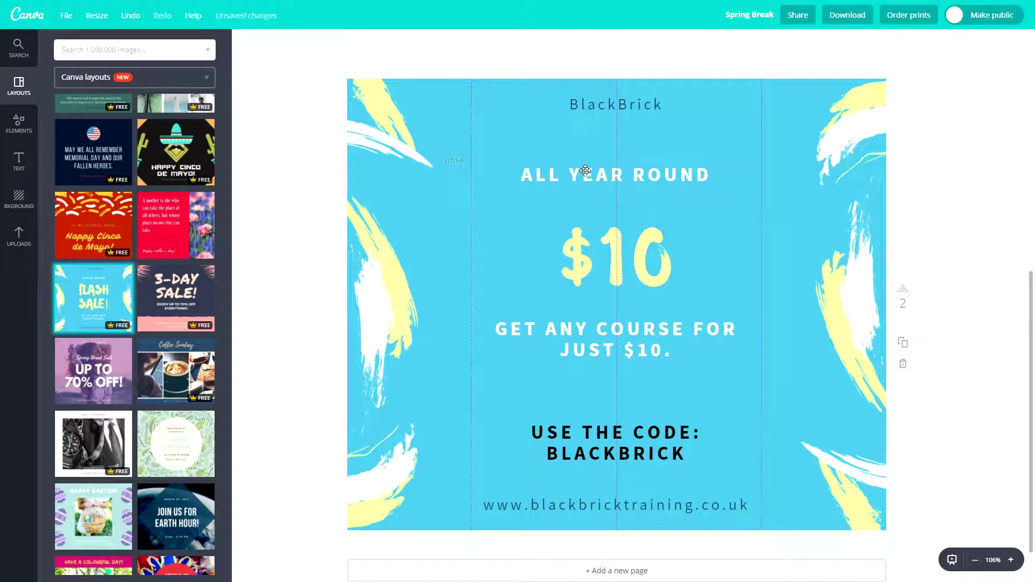
pyautogui.moveTo(598, 453); pyautogui.dragTo(597, 401)
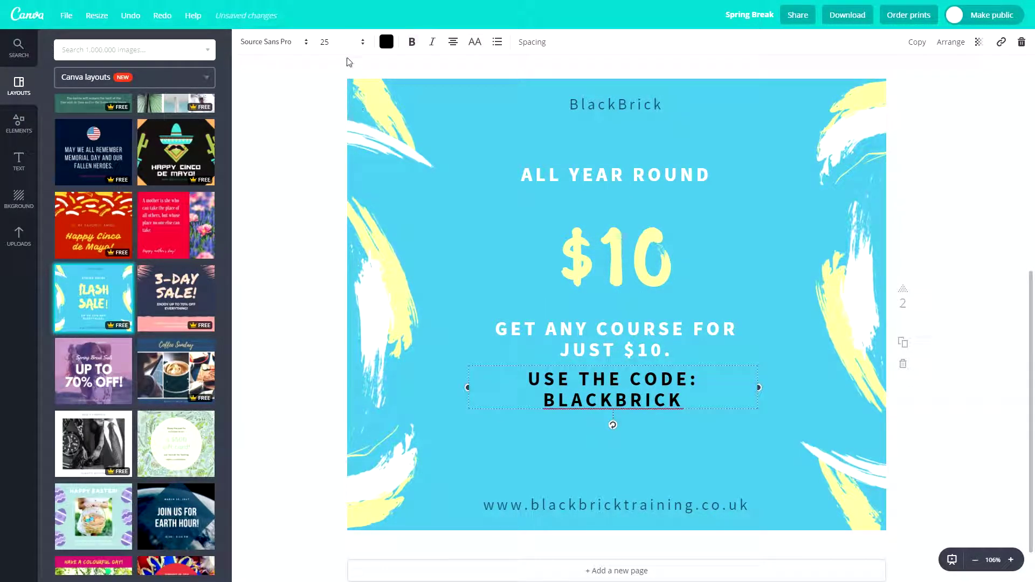
# - Colour the "USE THE CODE: BLACKBRICK" text white and centre it under the central text group
pyautogui.click(386, 42)
pyautogui.click(416, 89)
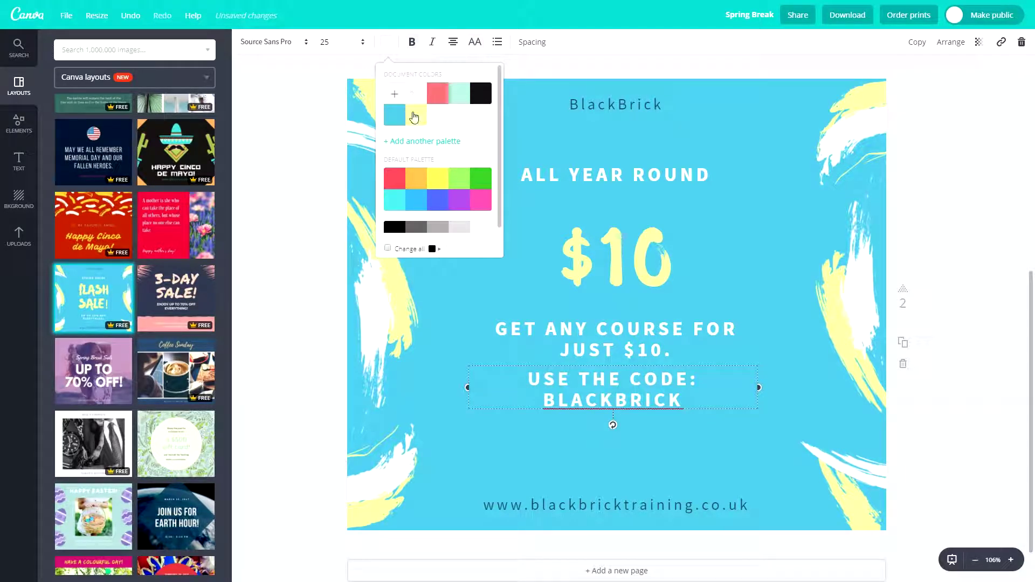
pyautogui.click(629, 367)
pyautogui.moveTo(629, 367); pyautogui.dragTo(631, 365)
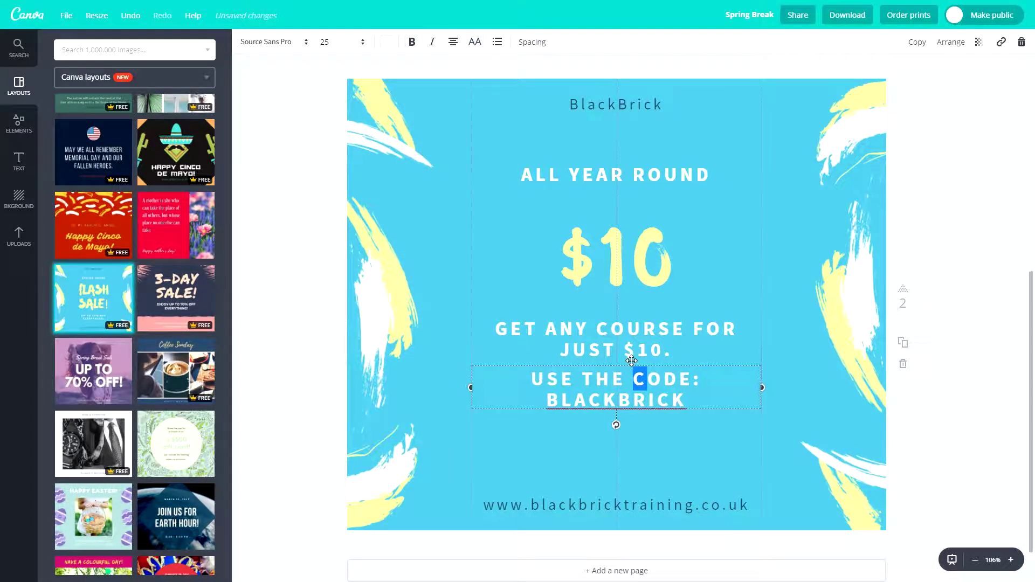
pyautogui.click(689, 398)
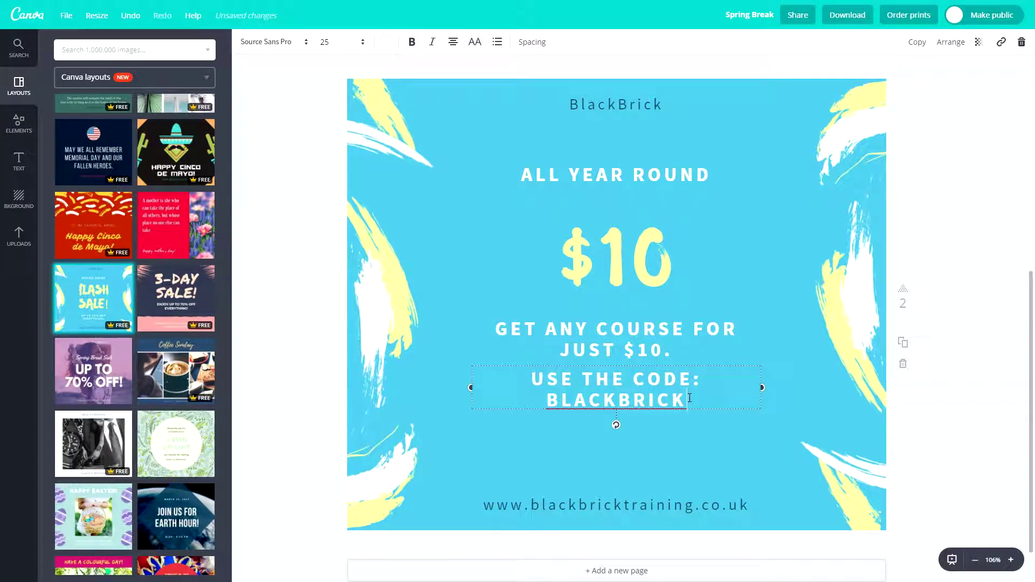
pyautogui.click(681, 428)
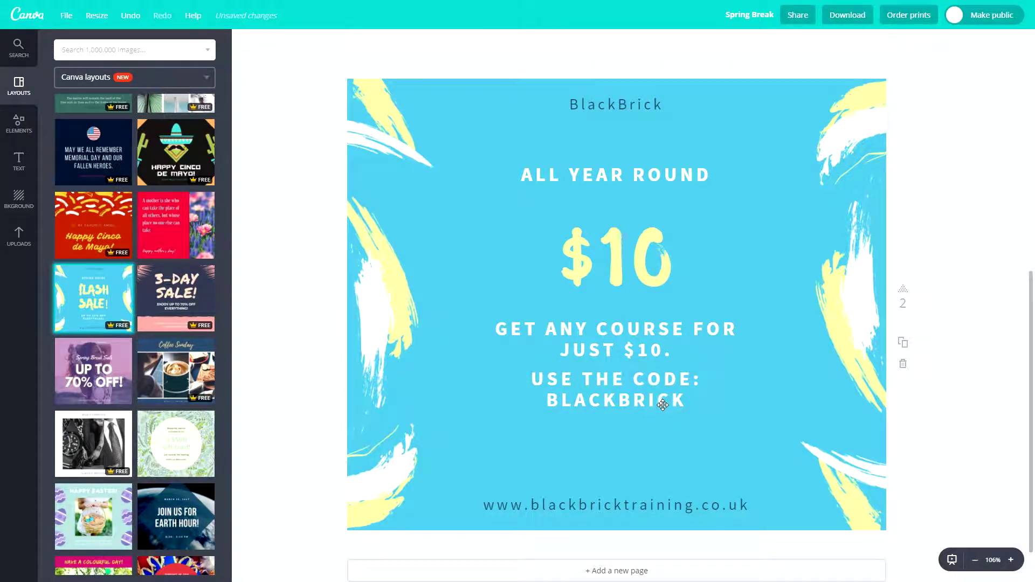
# - Colour the large "$10" text dark green
pyautogui.click(628, 273)
pyautogui.click(386, 42)
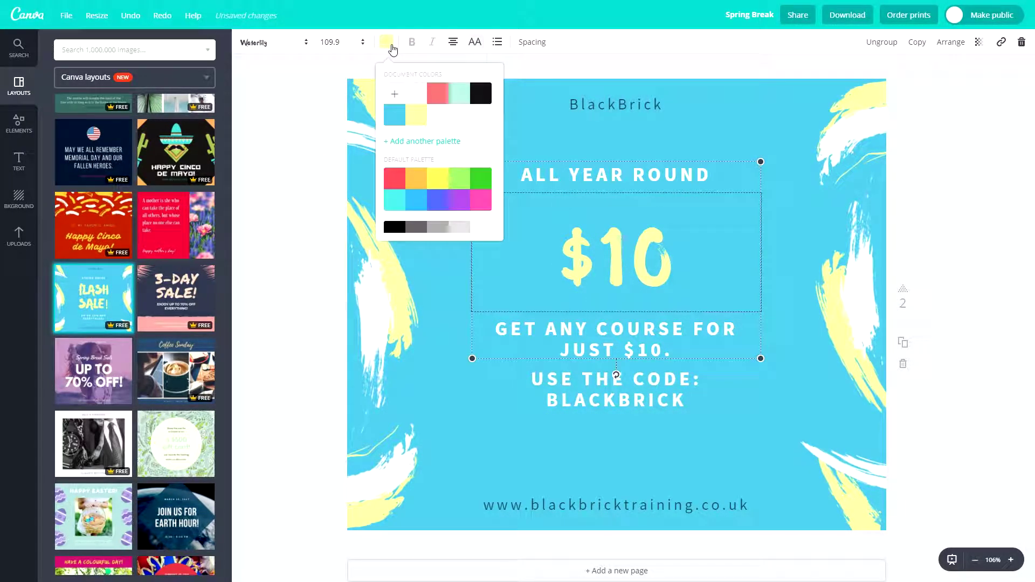
pyautogui.click(490, 185)
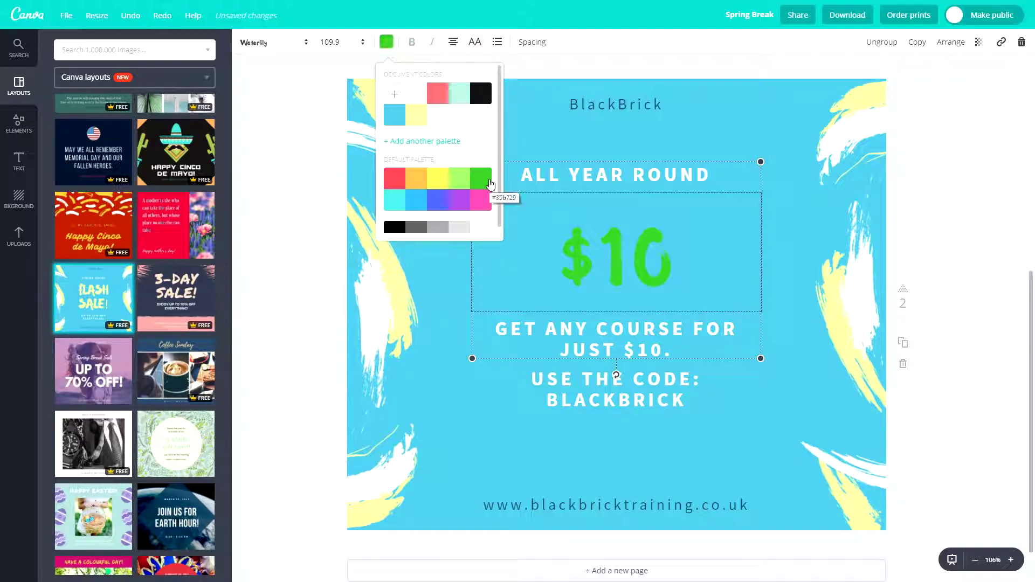
pyautogui.click(639, 458)
# - Recolour the right-hand brush strokes, making the middle yellow stroke dark green and the upper and lower yellow ones light green
pyautogui.click(838, 347)
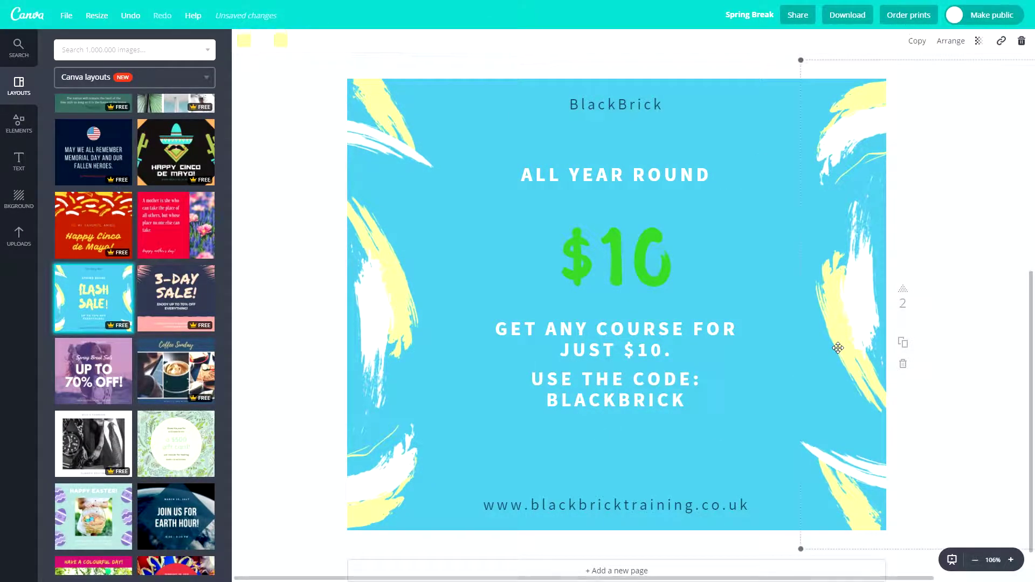
pyautogui.click(282, 43)
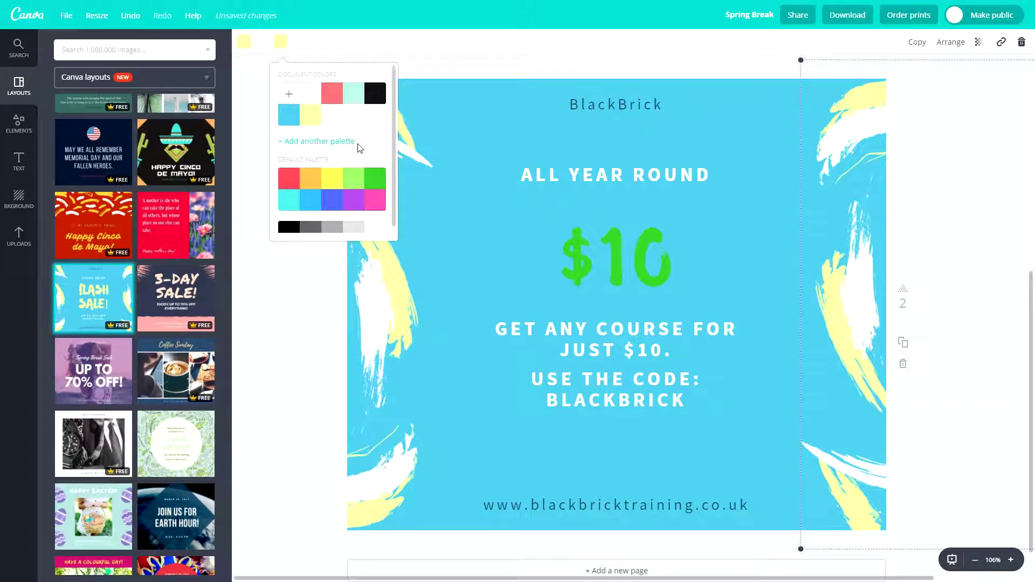
pyautogui.click(380, 181)
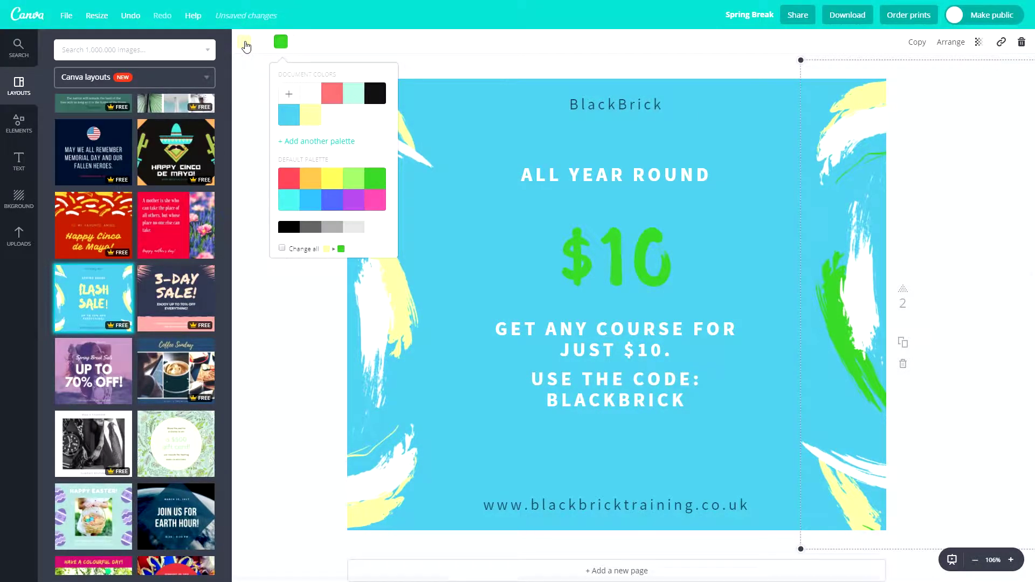
pyautogui.click(245, 42)
pyautogui.click(321, 186)
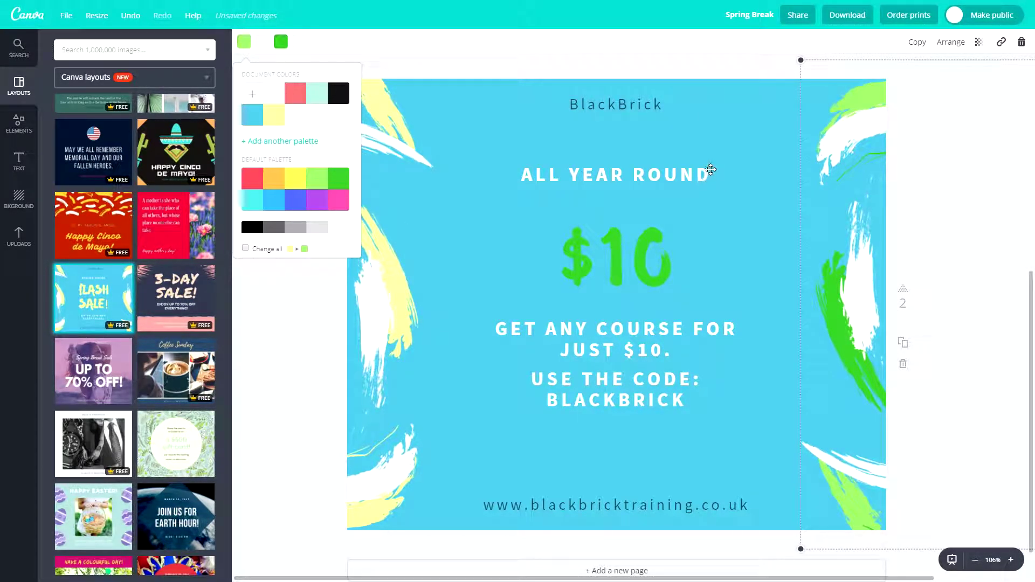
# - Recolour the left-hand brush strokes, making the middle yellow stroke light green and the upper and lower yellow ones dark green
pyautogui.click(410, 285)
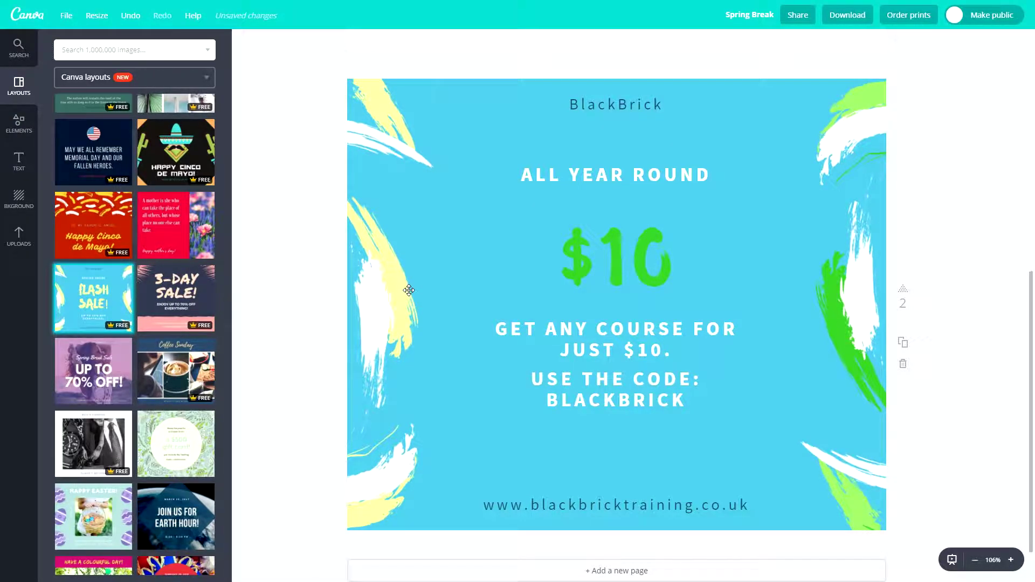
pyautogui.click(281, 42)
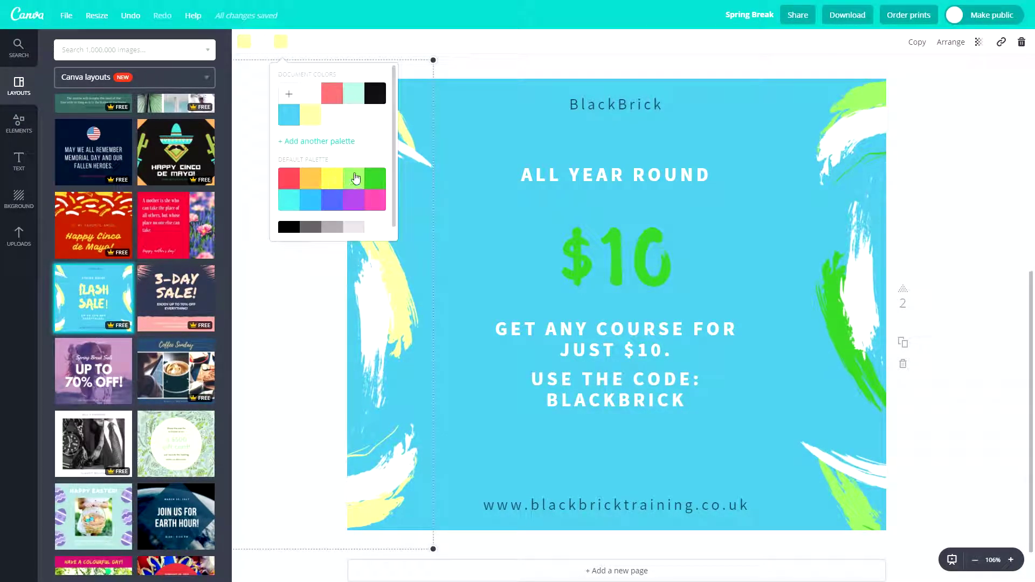
pyautogui.click(353, 178)
pyautogui.click(353, 178)
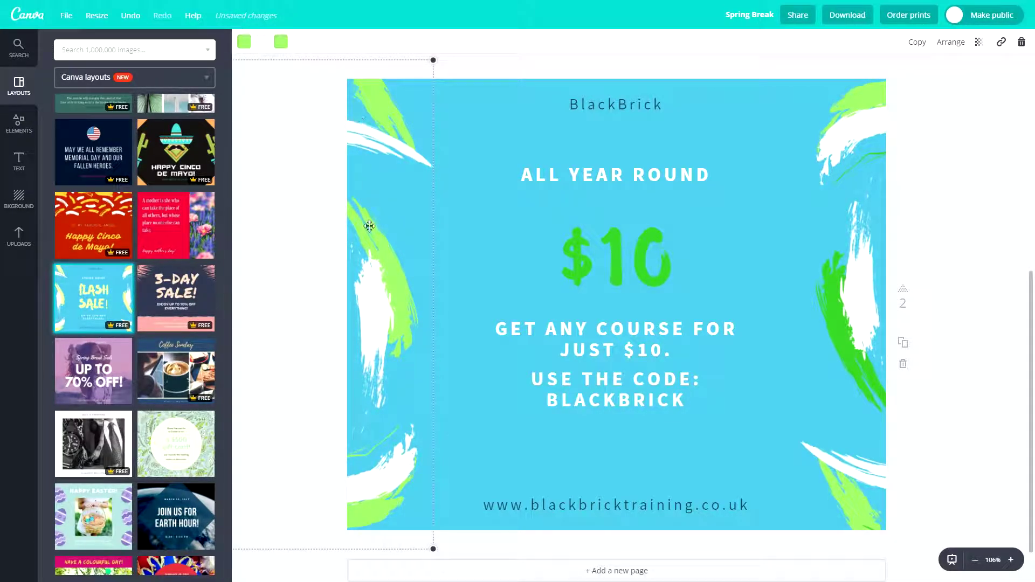
pyautogui.click(244, 41)
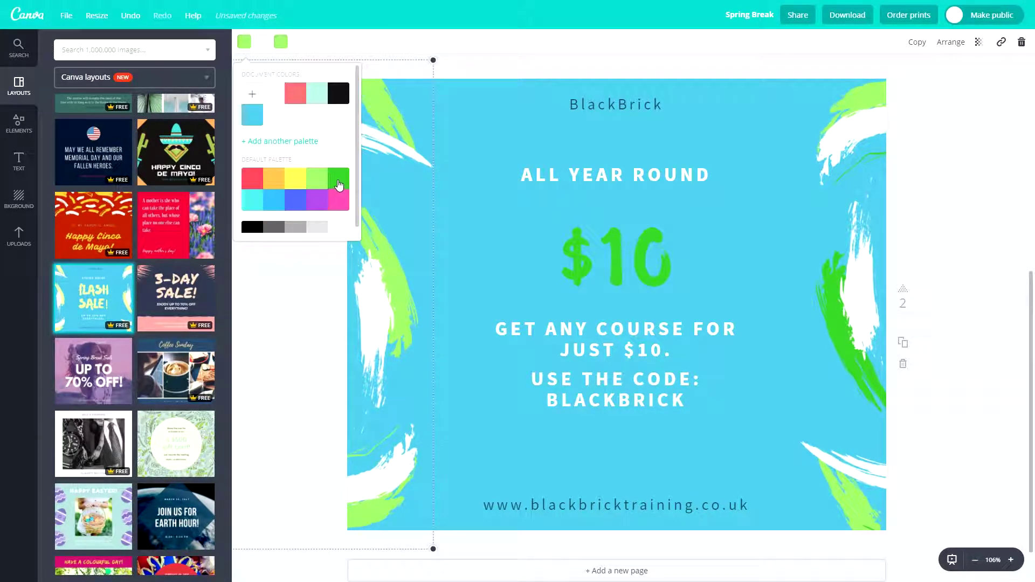
pyautogui.click(339, 185)
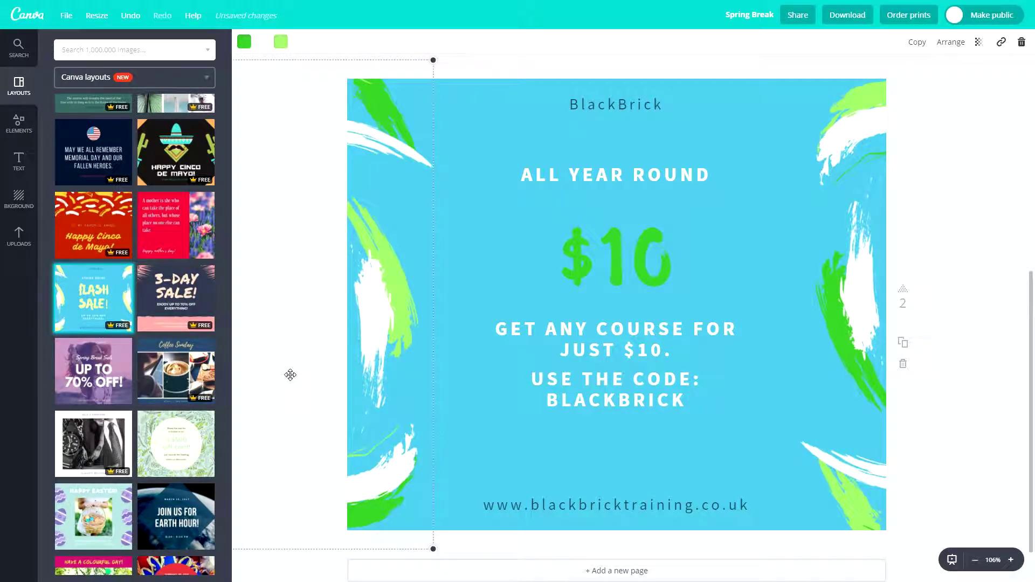
# - Colour the large "$10" text coral red from the document colours
pyautogui.click(572, 255)
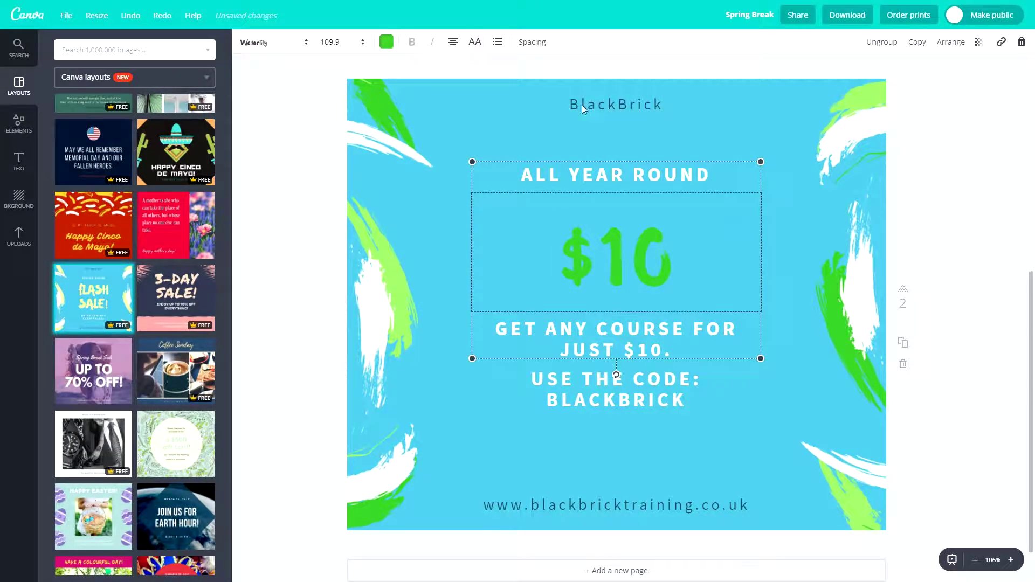
pyautogui.click(386, 42)
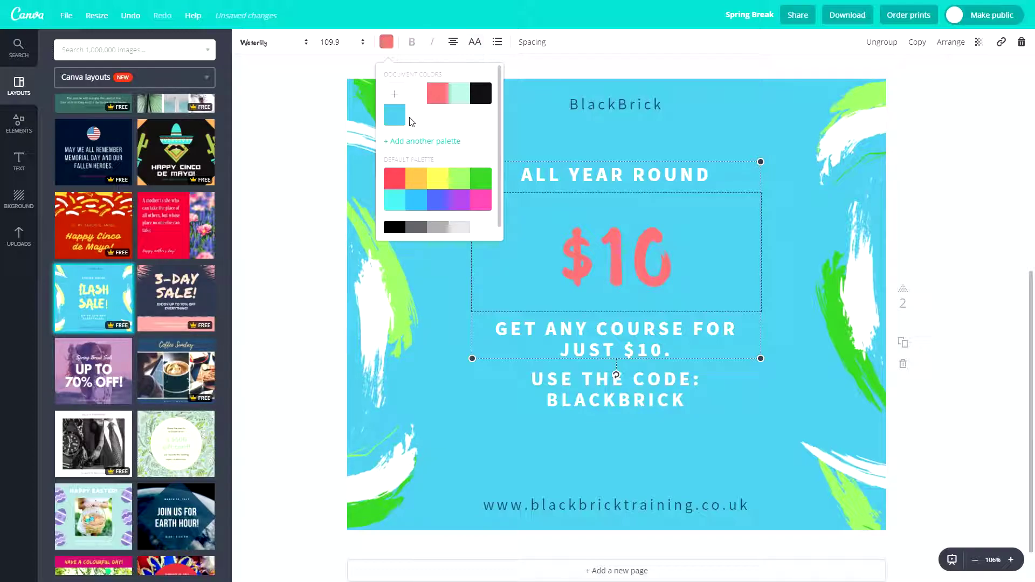
pyautogui.click(756, 118)
# - Change the font of the "BlackBrick" heading at the top of the post to Amaranth
pyautogui.click(578, 110)
pyautogui.click(293, 44)
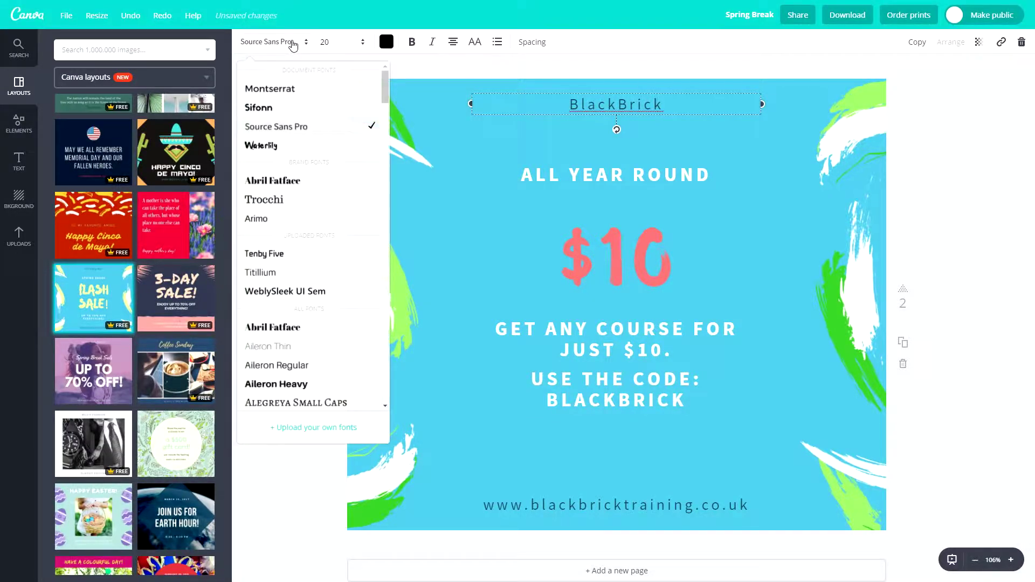
pyautogui.scroll(-5, 259, 222)
pyautogui.scroll(-2, 259, 222)
pyautogui.click(296, 213)
pyautogui.click(539, 170)
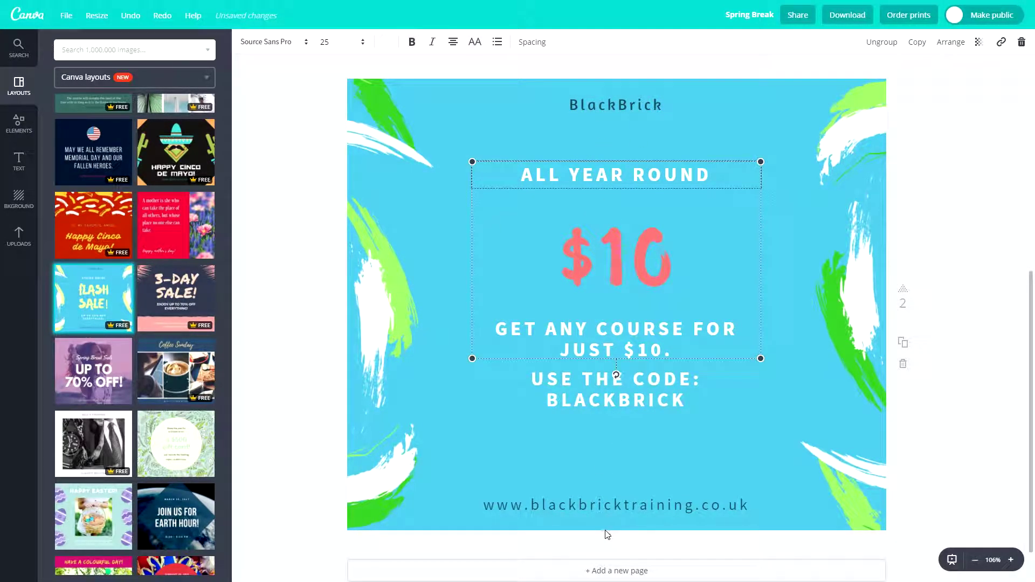
# - Set the website address at the bottom of the post in bold Amaranth
pyautogui.click(599, 506)
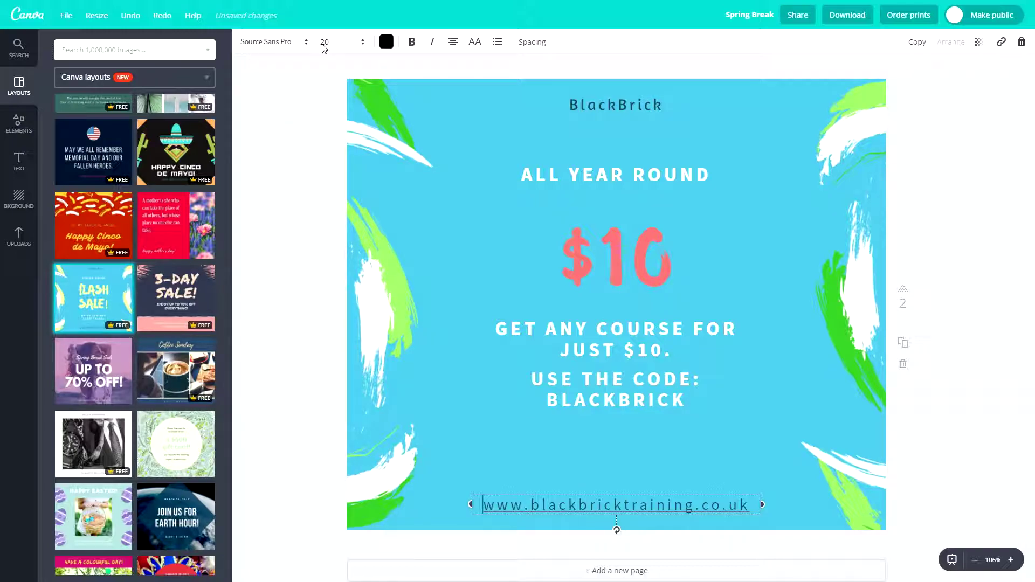
pyautogui.click(281, 42)
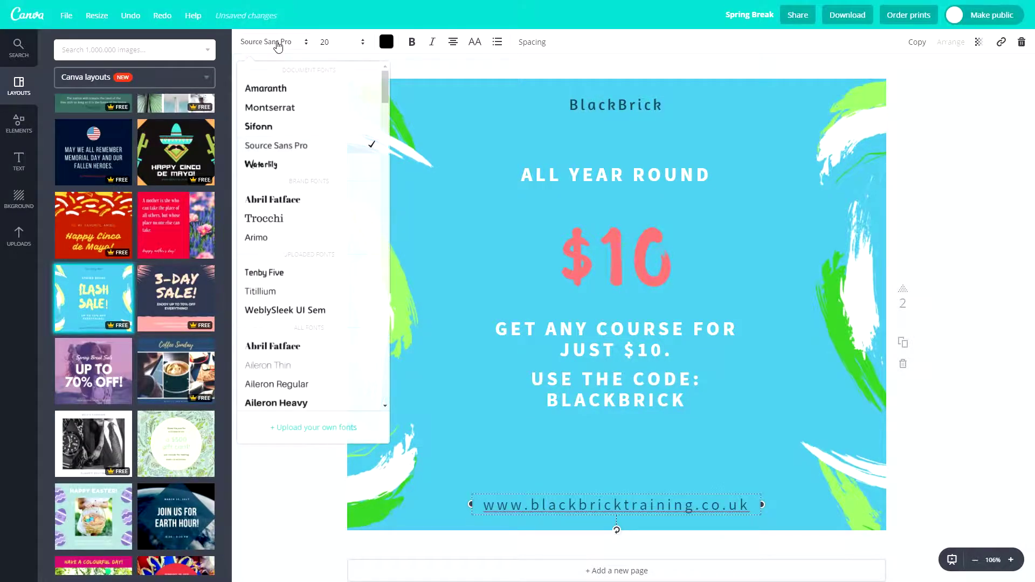
pyautogui.click(304, 88)
pyautogui.click(413, 43)
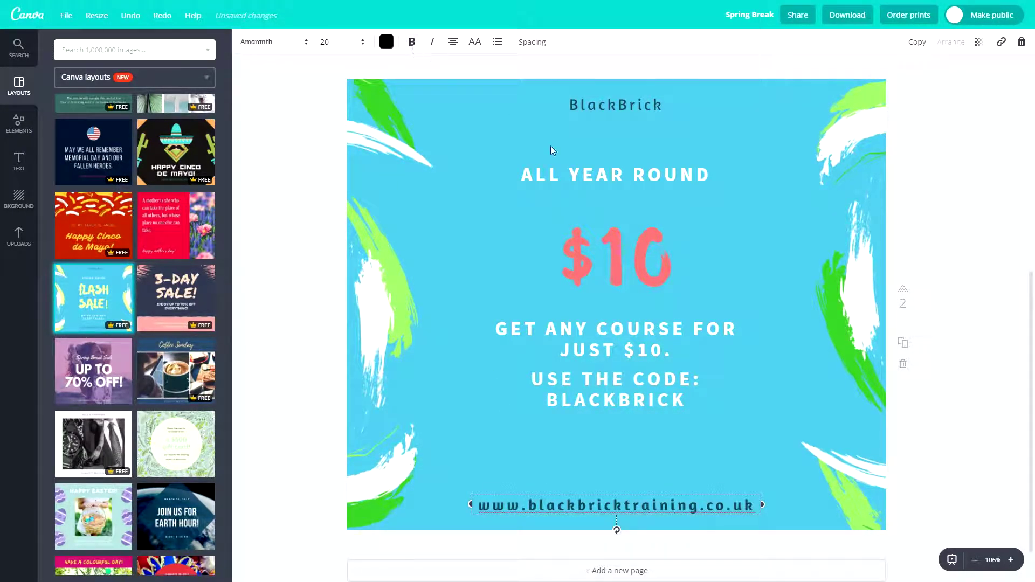
# - Make the "BlackBrick" heading at the top of the post bold
pyautogui.click(609, 105)
pyautogui.click(412, 44)
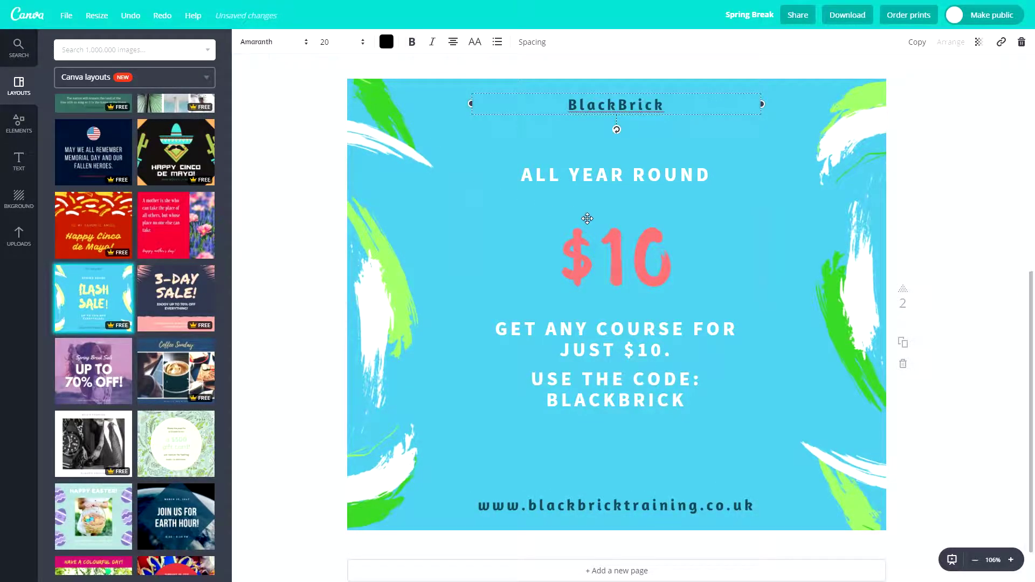
pyautogui.click(587, 219)
pyautogui.click(543, 509)
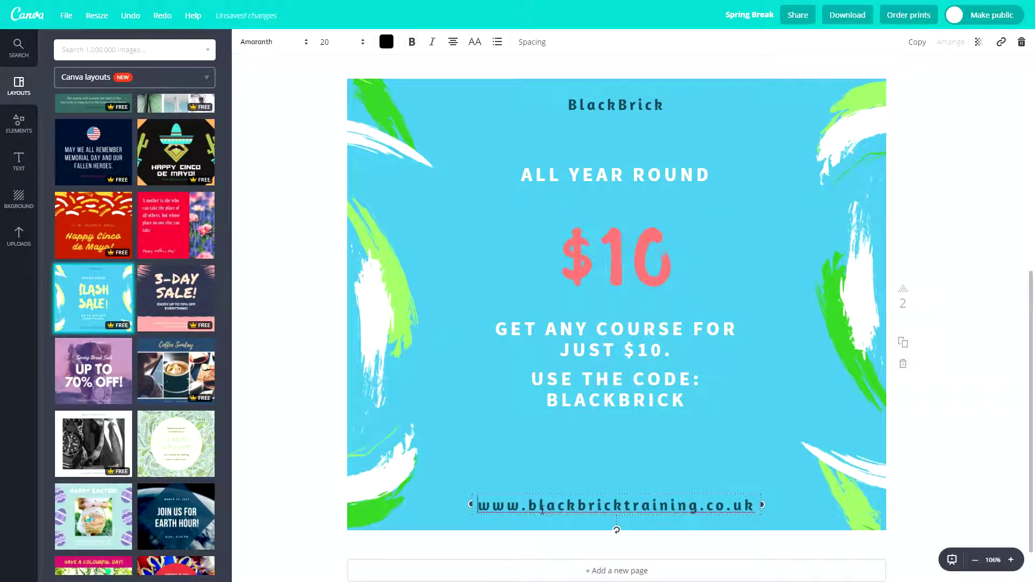
pyautogui.press('BackSpace')
pyautogui.write('B')
pyautogui.press('Left')
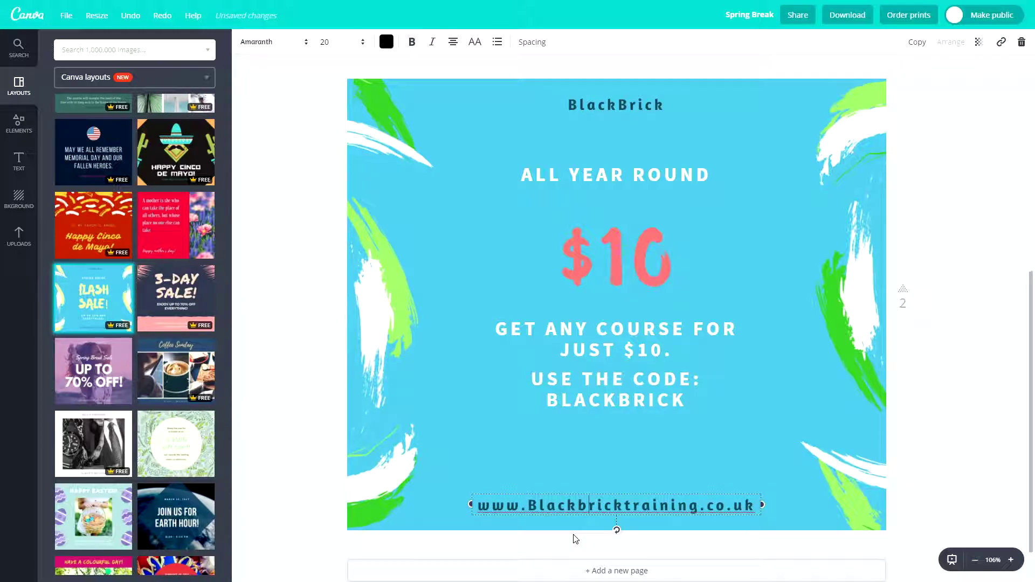
pyautogui.press('BackSpace')
pyautogui.write('B')
pyautogui.press('BackSpace')
pyautogui.write('T')
pyautogui.click(665, 471)
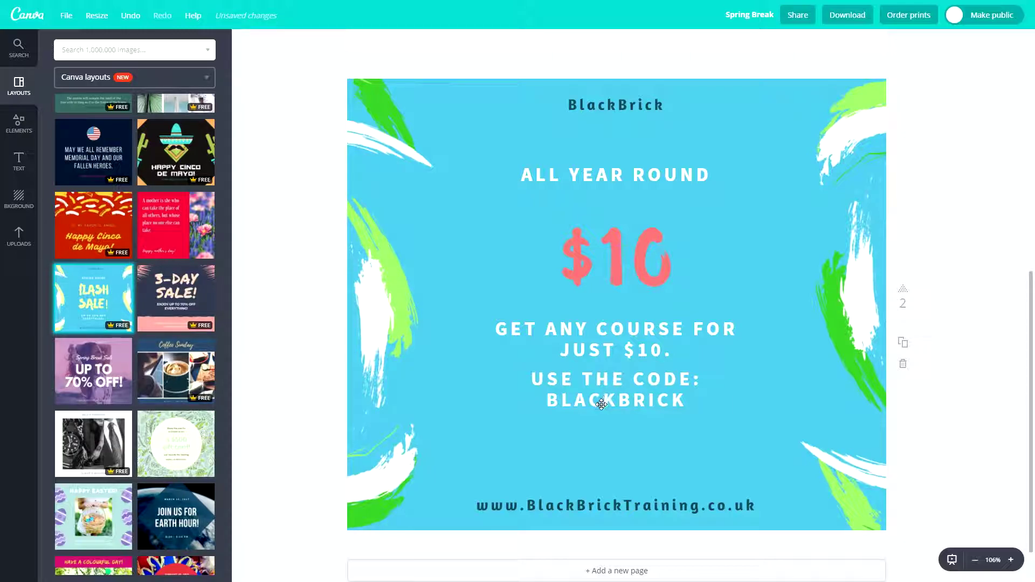
# - Colour the large "$10" text black from the document colours
pyautogui.click(595, 268)
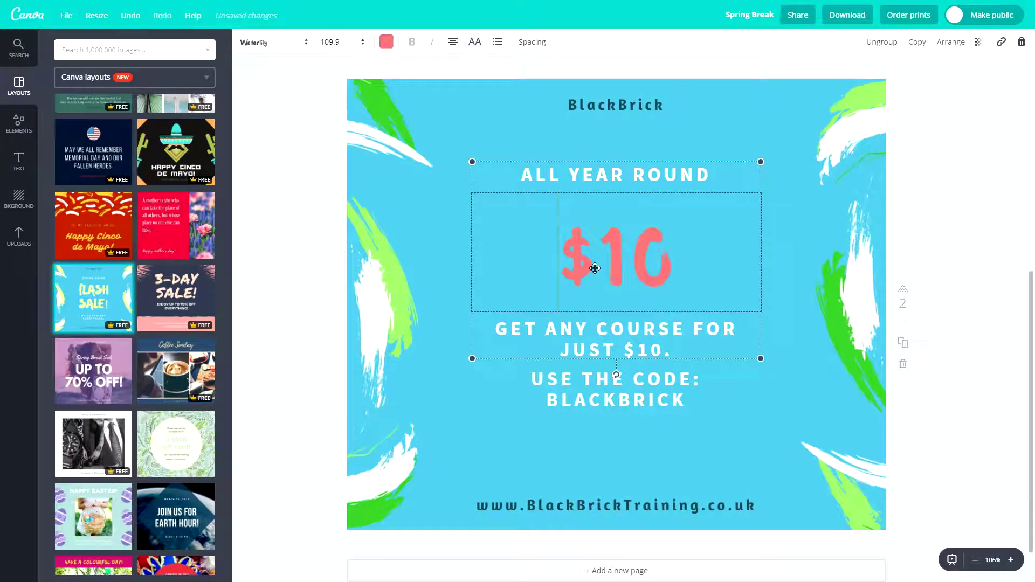
pyautogui.click(387, 43)
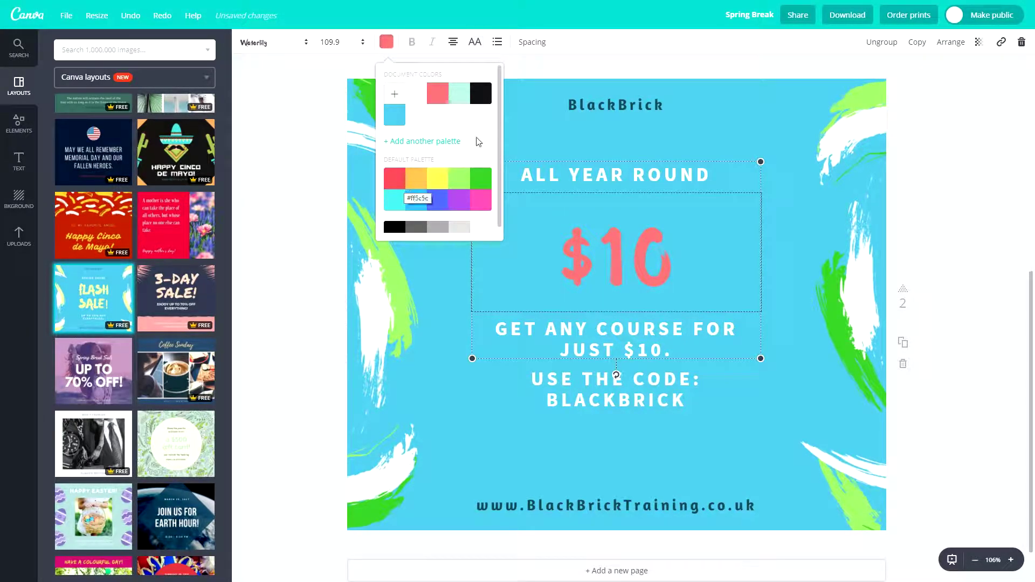
pyautogui.click(480, 94)
pyautogui.click(702, 98)
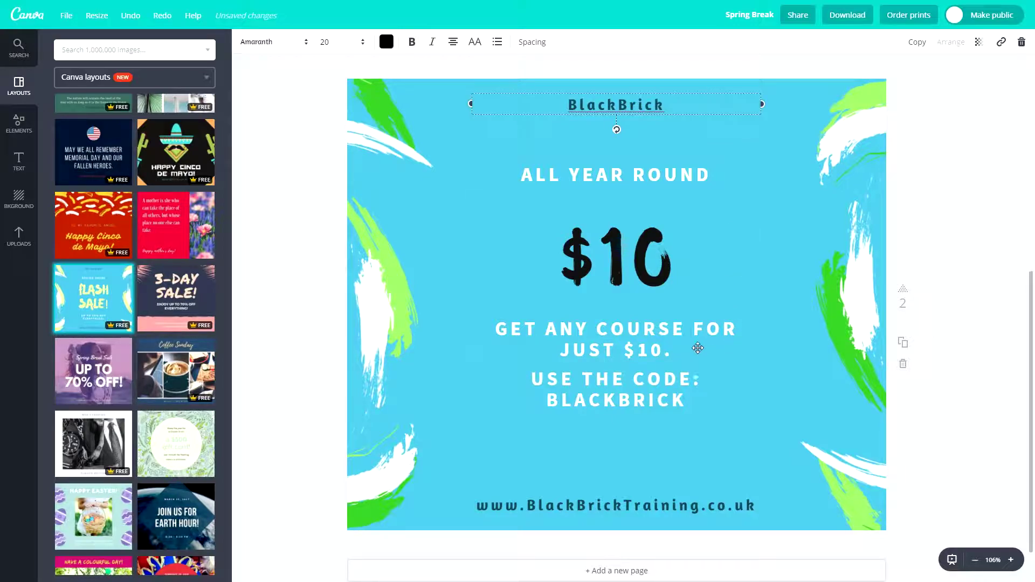
pyautogui.click(658, 439)
# - Colour the "USE THE CODE: BLACKBRICK" text yellow from the default palette
pyautogui.click(631, 404)
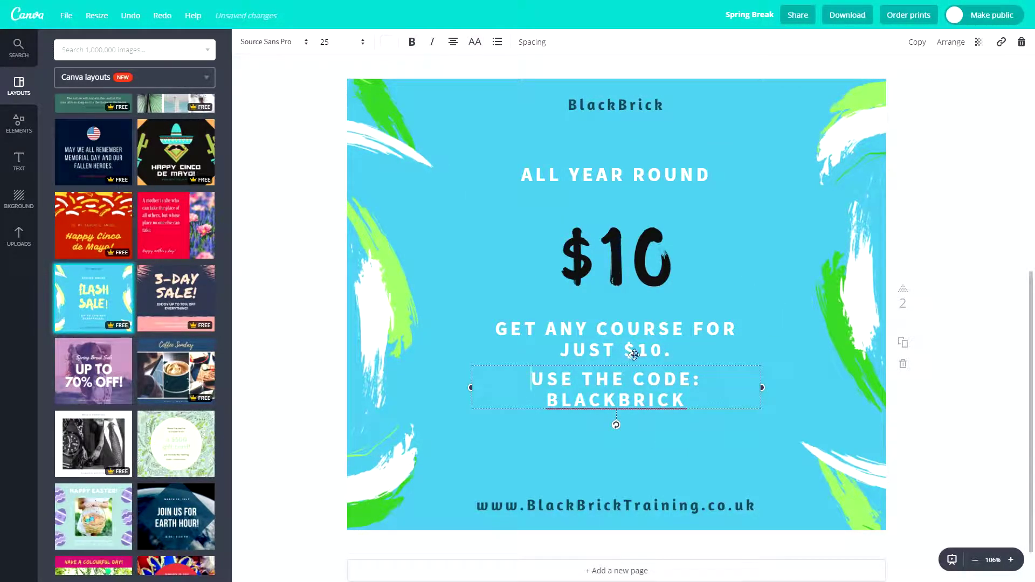
pyautogui.click(389, 43)
pyautogui.click(436, 181)
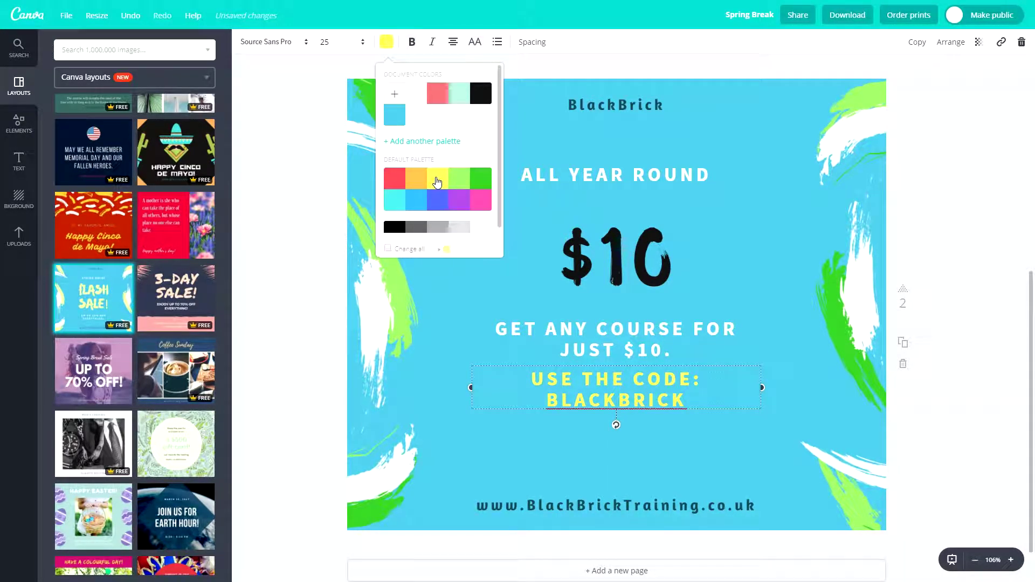
pyautogui.click(555, 451)
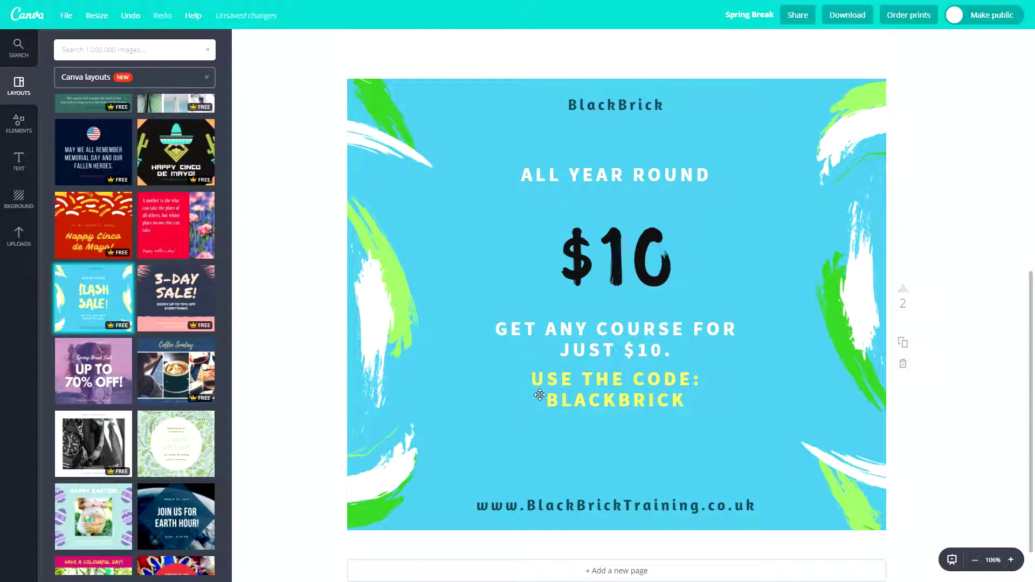
# - Extend the "ALL YEAR ROUND" line so that it reads "ALL YEAR ROUND SALE!"
pyautogui.click(633, 400)
pyautogui.moveTo(693, 397); pyautogui.dragTo(543, 398)
pyautogui.write('SALE')
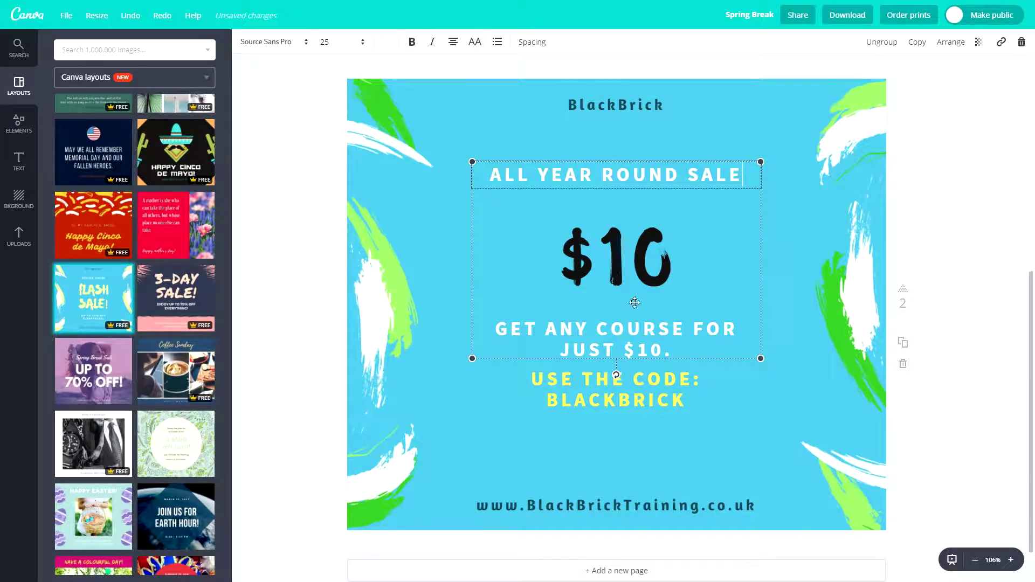
pyautogui.click(636, 423)
pyautogui.click(743, 179)
pyautogui.write('!')
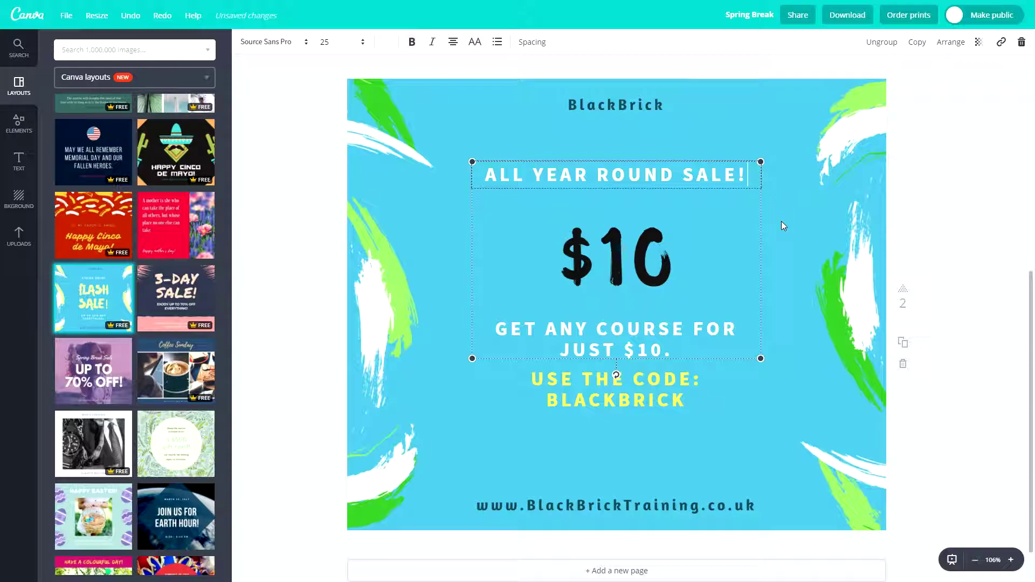
# - Delete the word "BLACKBRICK" from the yellow code line, leaving only "USE THE CODE:"
pyautogui.click(636, 395)
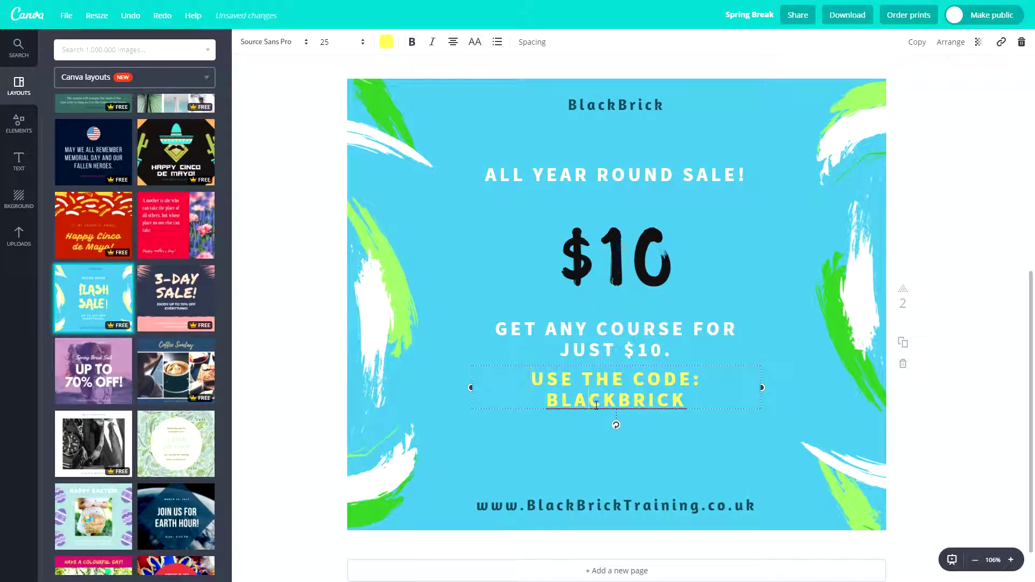
pyautogui.doubleClick(596, 405)
pyautogui.press('BackSpace')
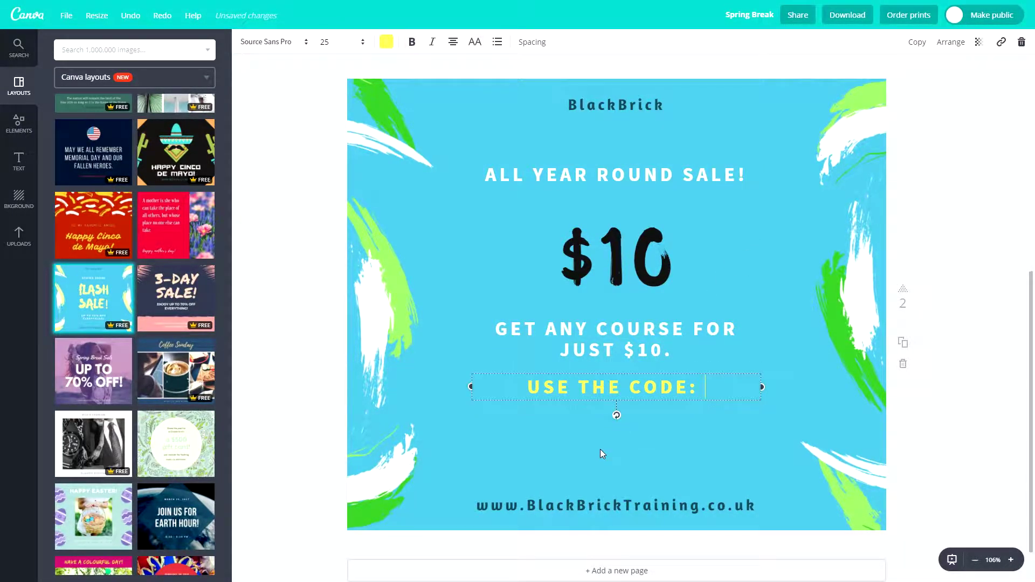
# - Duplicate the "BlackBrick" heading, narrow the copy's text box and centre it beneath the "USE THE CODE:" line
pyautogui.click(609, 97)
pyautogui.hotkey('ctrl', 'd')
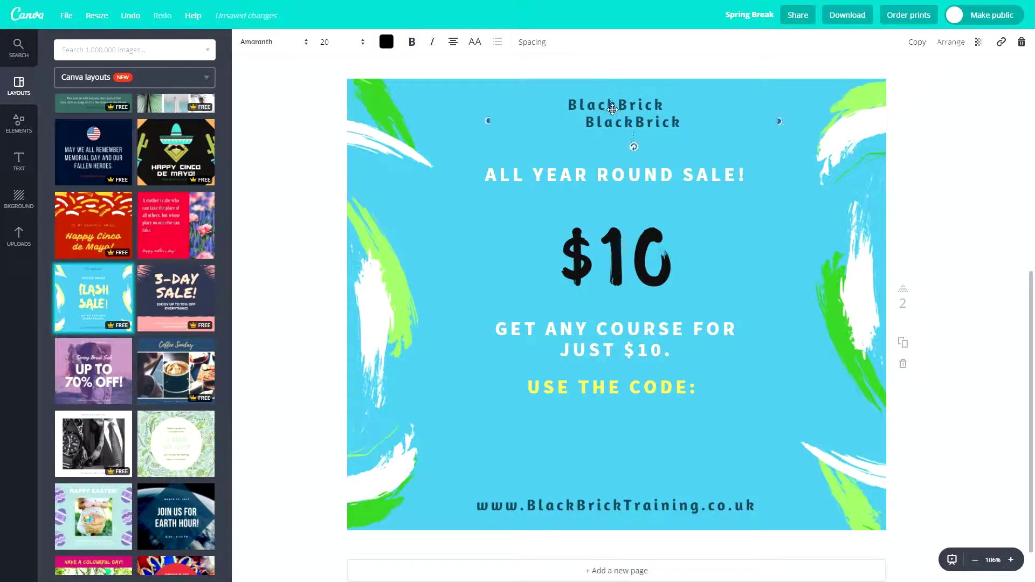
pyautogui.moveTo(623, 108); pyautogui.dragTo(597, 398)
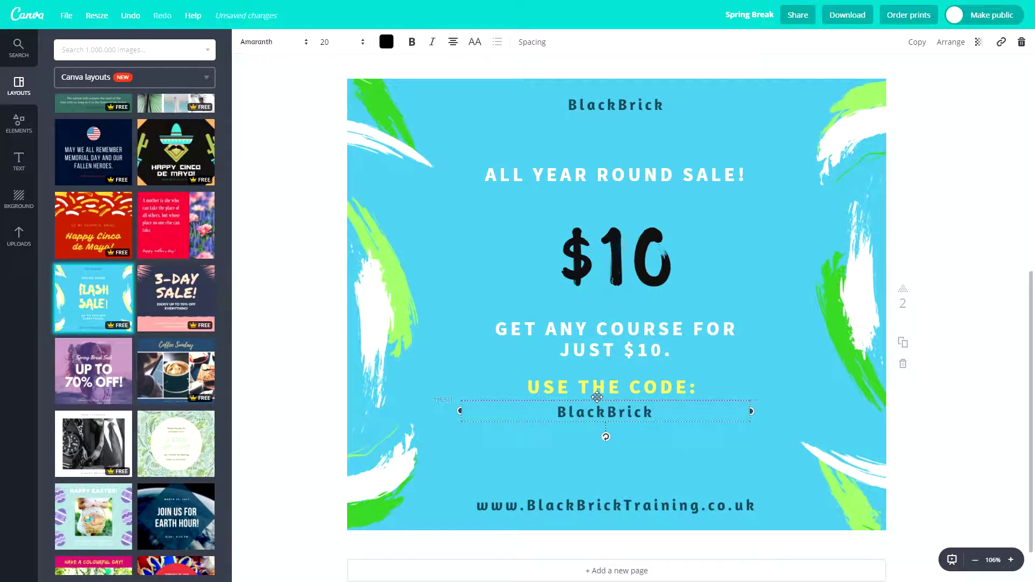
pyautogui.moveTo(458, 411); pyautogui.dragTo(551, 411)
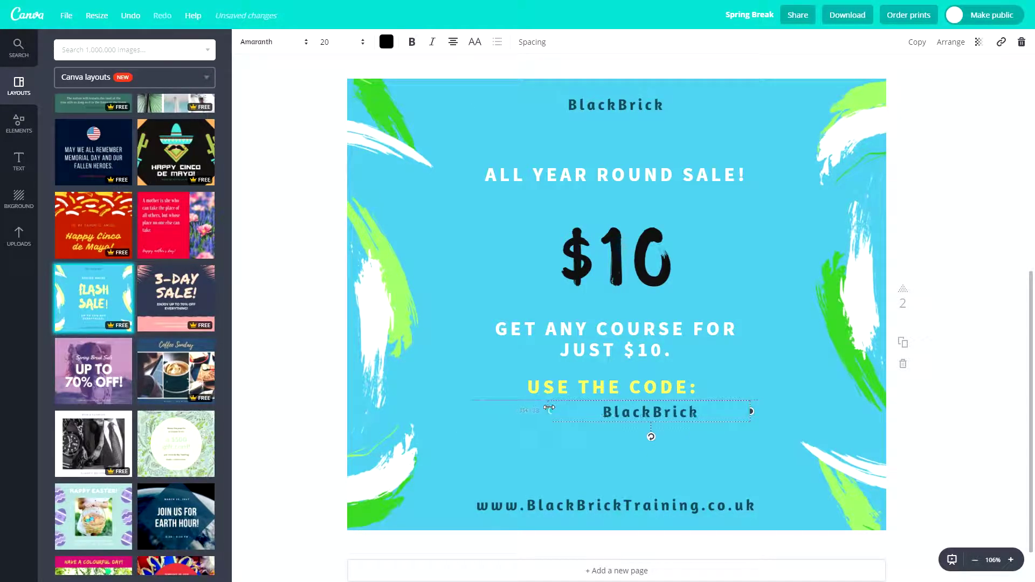
pyautogui.moveTo(718, 400); pyautogui.dragTo(685, 411)
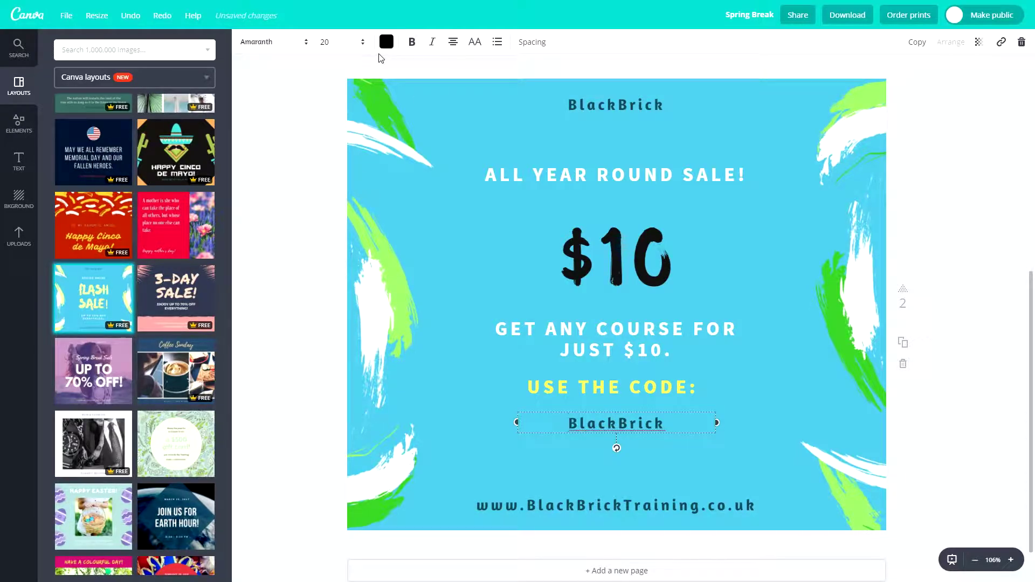
# - Set the copied "BlackBrick" text under the code line to the Waterlily font at size 32
pyautogui.click(279, 43)
pyautogui.click(264, 127)
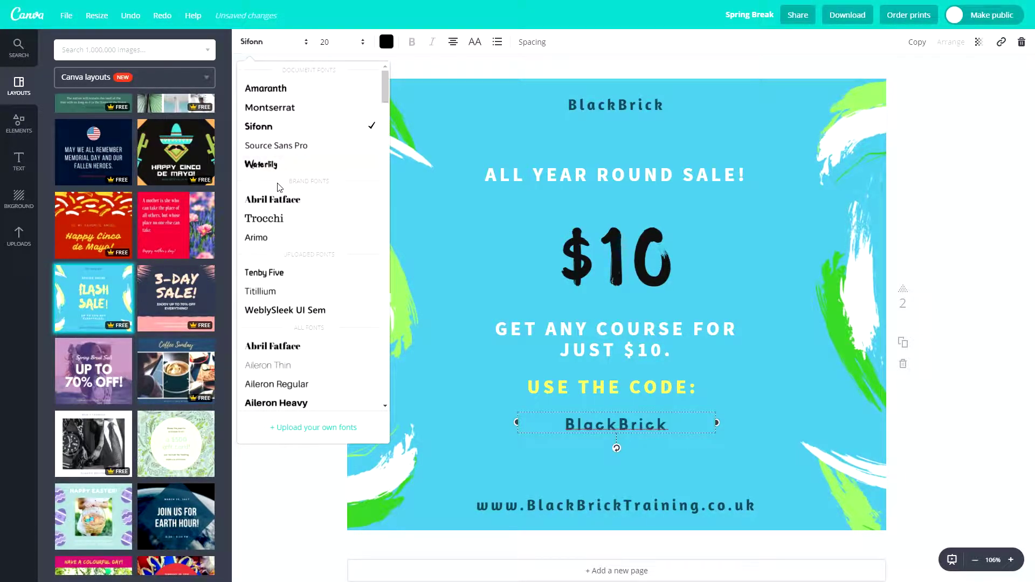
pyautogui.click(279, 162)
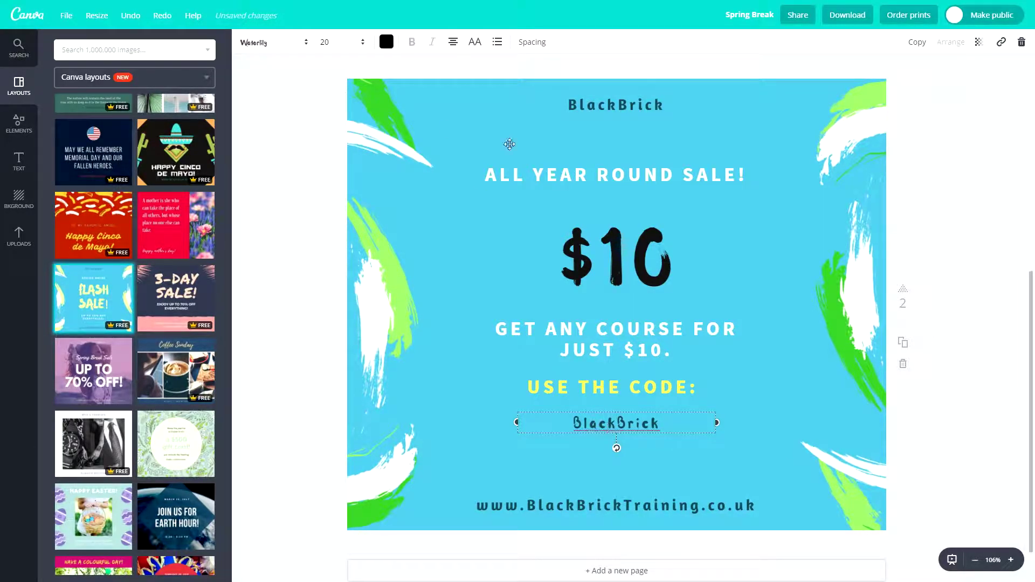
pyautogui.click(330, 43)
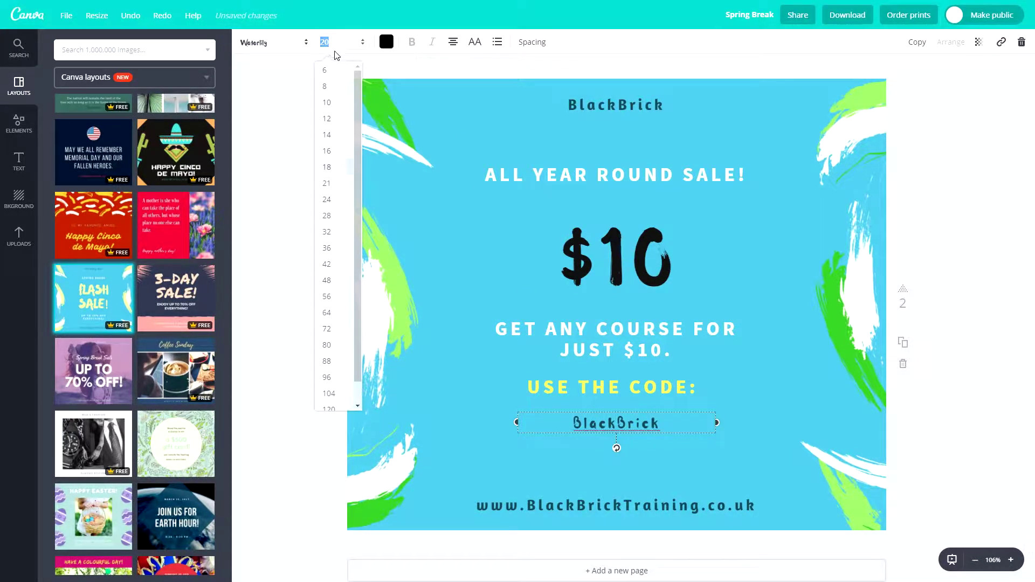
pyautogui.click(328, 231)
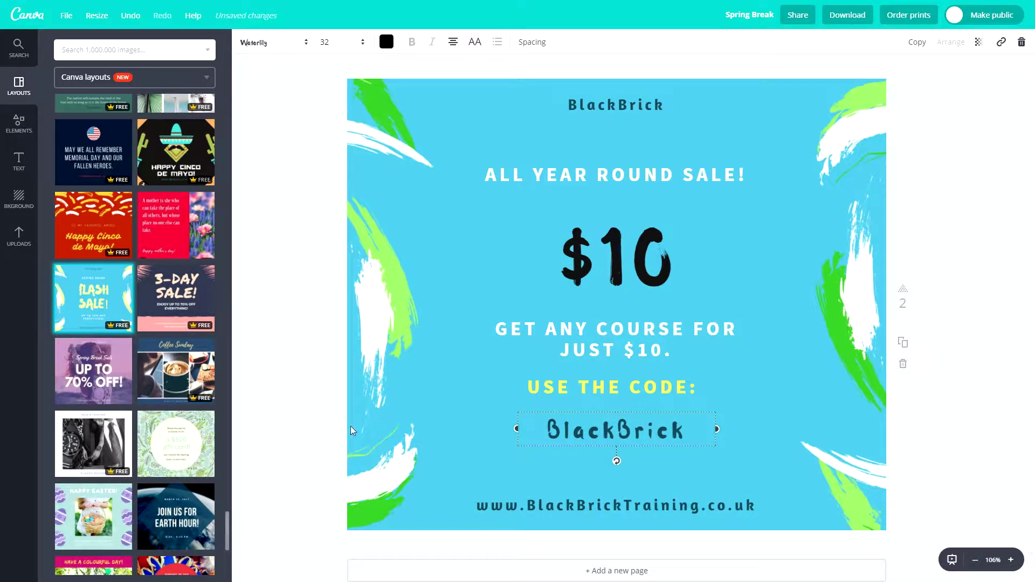
# - Nudge the code lines and website address slightly up and the top "BlackBrick" heading slightly down to even out the spacing
pyautogui.moveTo(618, 411); pyautogui.dragTo(639, 381)
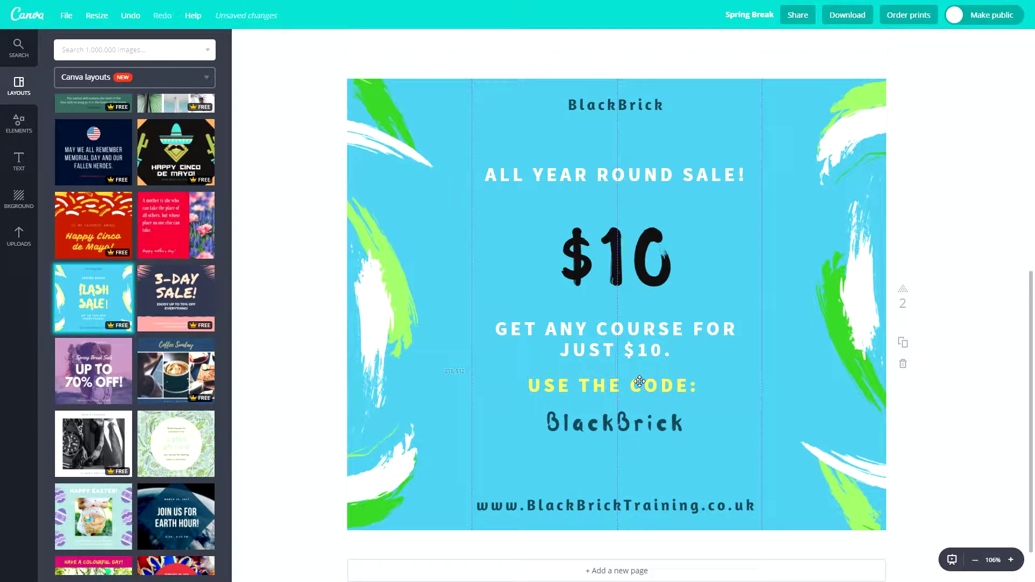
pyautogui.moveTo(632, 343); pyautogui.dragTo(631, 341)
pyautogui.moveTo(615, 98); pyautogui.dragTo(615, 99)
pyautogui.moveTo(611, 505); pyautogui.dragTo(610, 502)
# - Rewrite the copied "BlackBrick" text beneath the code line in capitals as "BLACKBRICK"
pyautogui.doubleClick(594, 424)
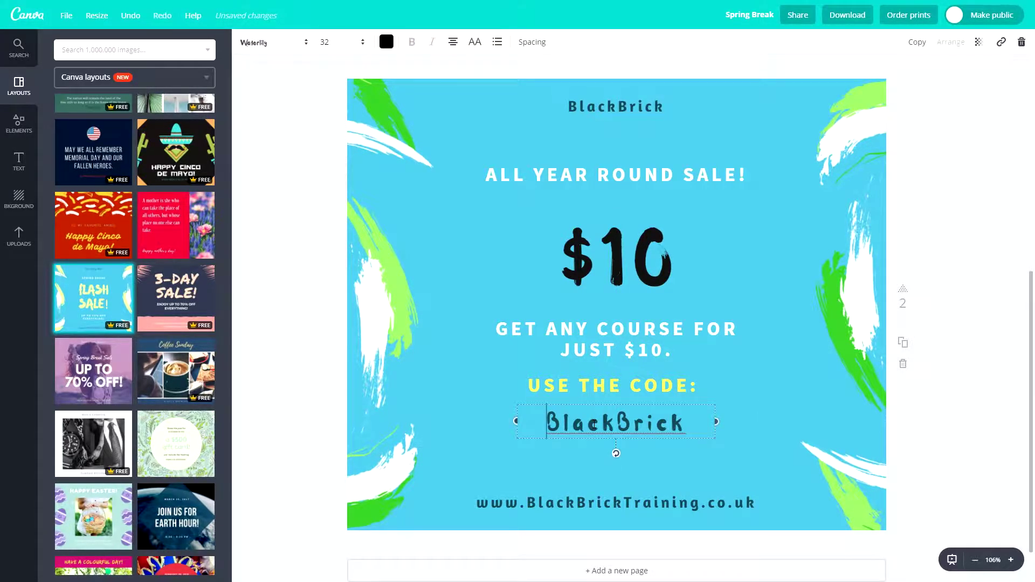
pyautogui.doubleClick(565, 425)
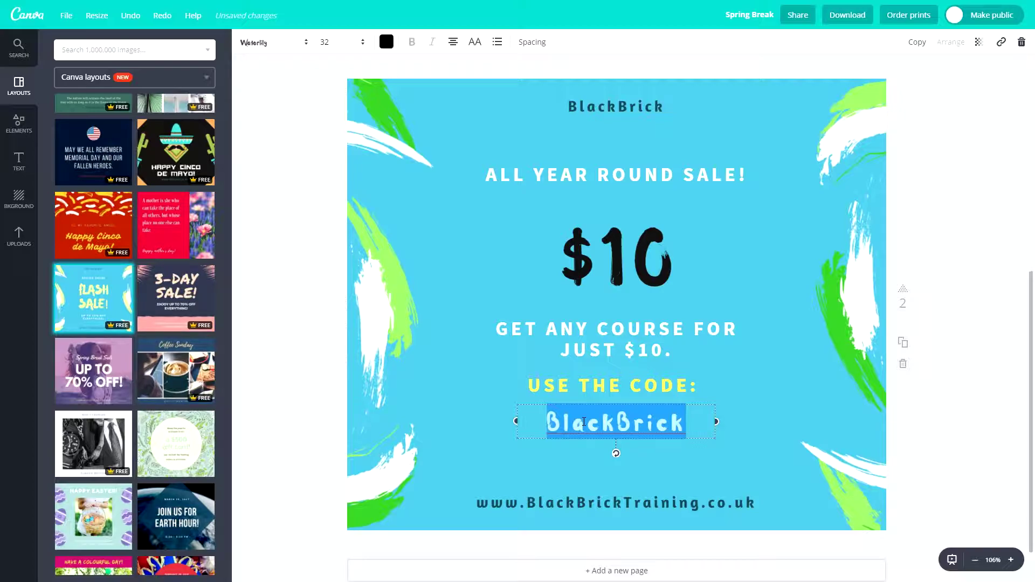
pyautogui.write('BLA')
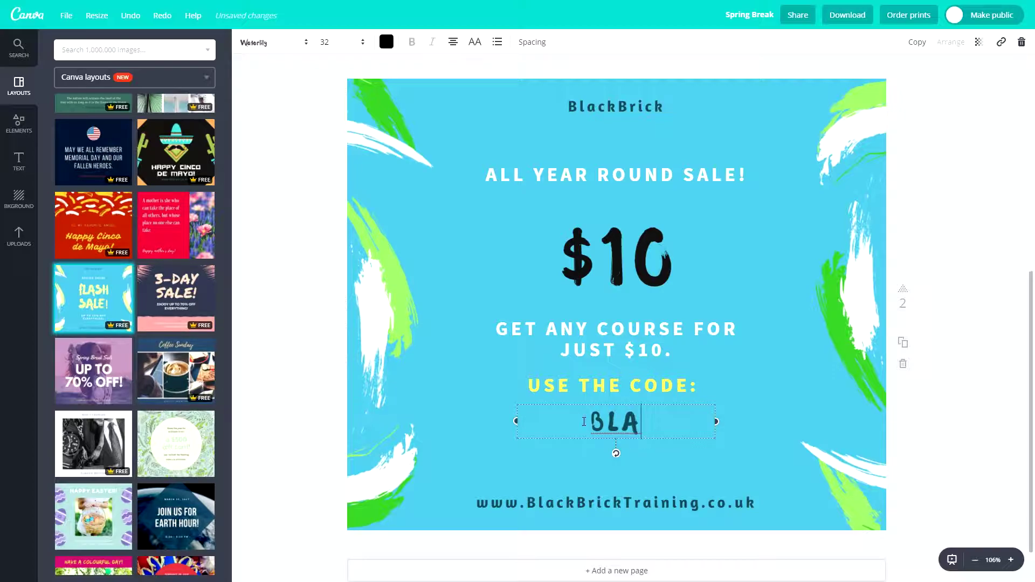
pyautogui.write('CKBRICK')
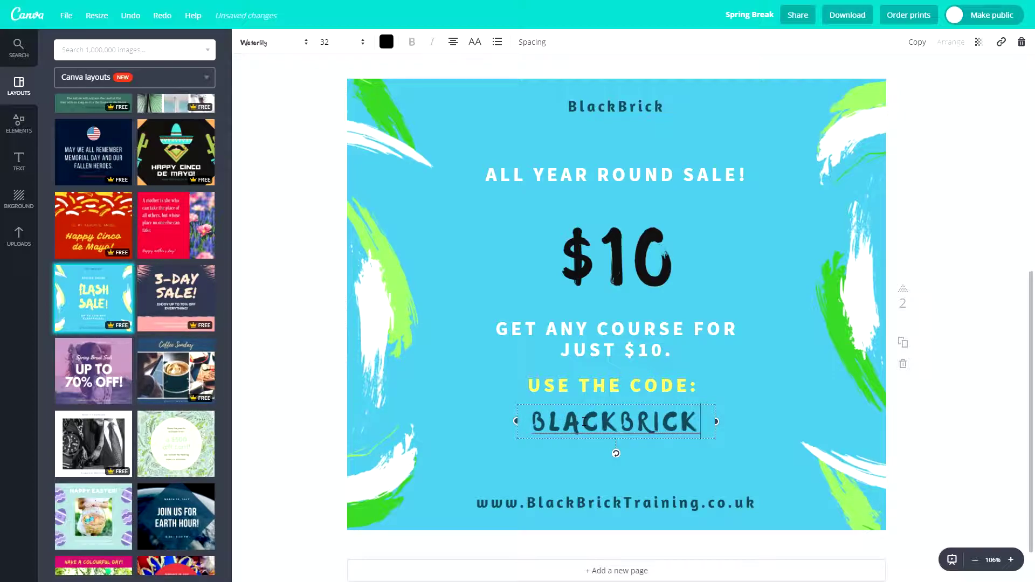
pyautogui.click(575, 458)
# - Move the yellow "USE THE CODE:" line slightly up, closer to the course offer text
pyautogui.click(618, 419)
pyautogui.moveTo(580, 384); pyautogui.dragTo(579, 380)
pyautogui.click(572, 456)
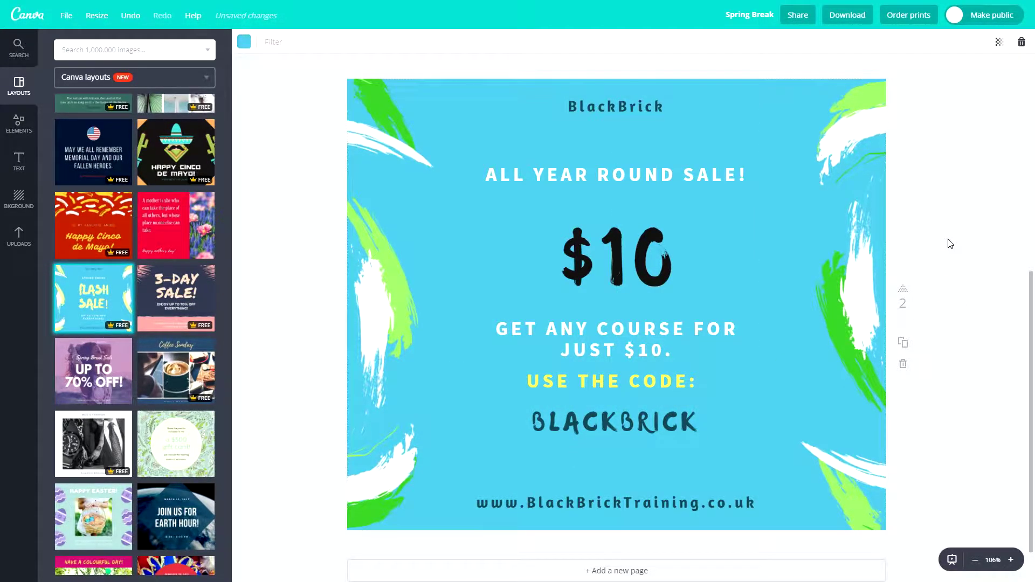
# - Set the top "BlackBrick" heading to font size 24 and shift it slightly upwards
pyautogui.doubleClick(586, 103)
pyautogui.click(341, 44)
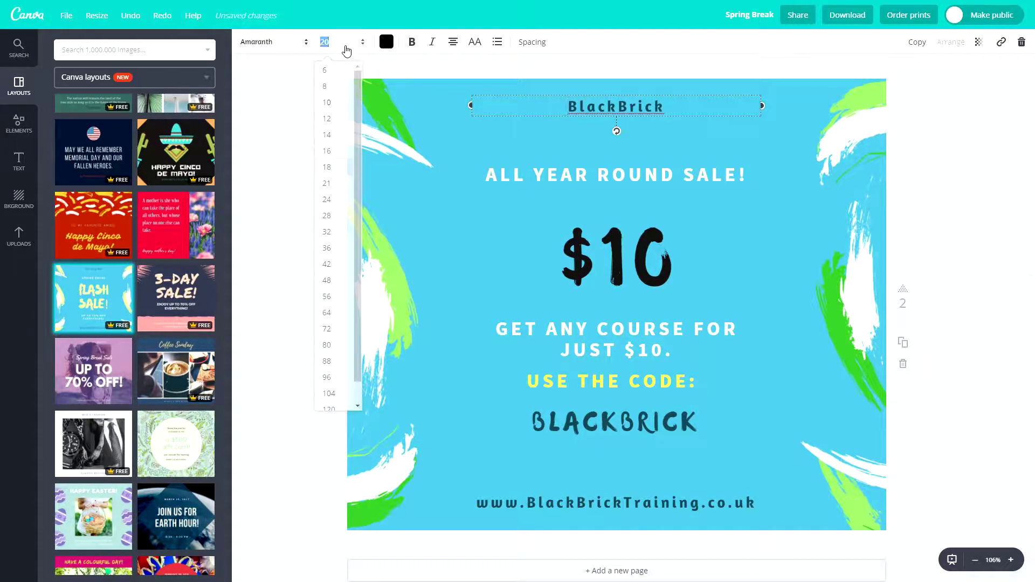
pyautogui.click(330, 201)
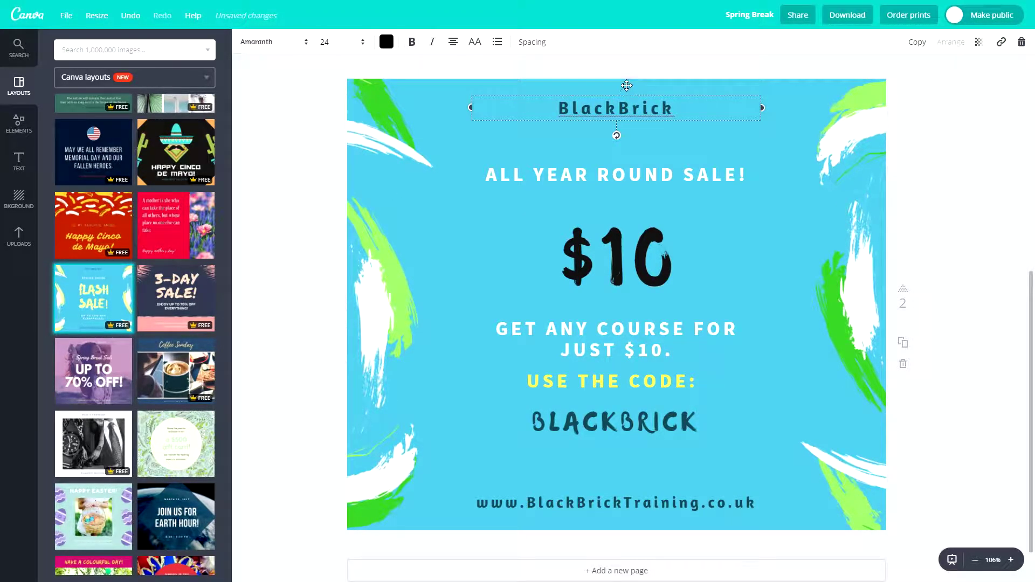
pyautogui.moveTo(623, 88); pyautogui.dragTo(623, 85)
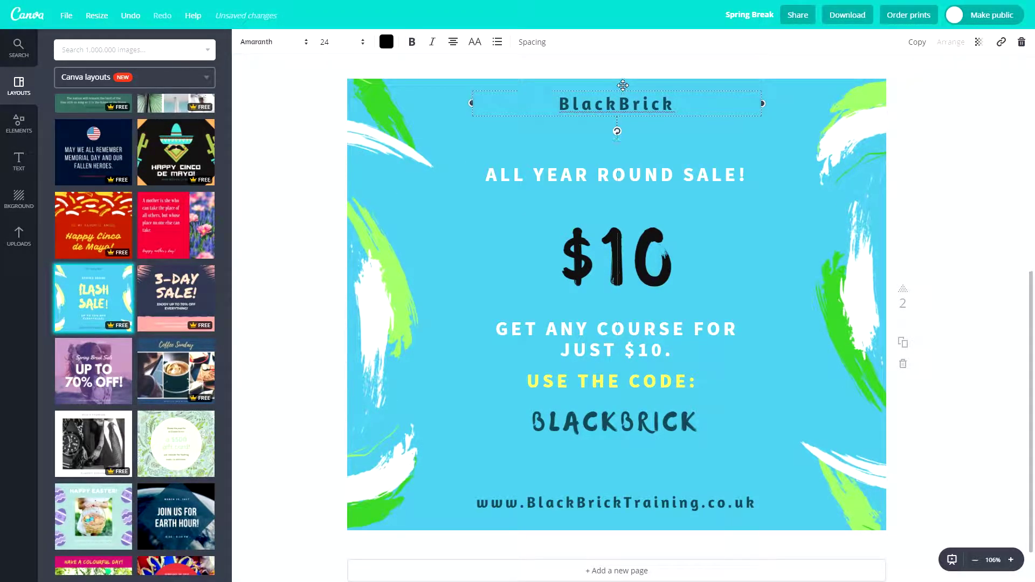
pyautogui.click(911, 222)
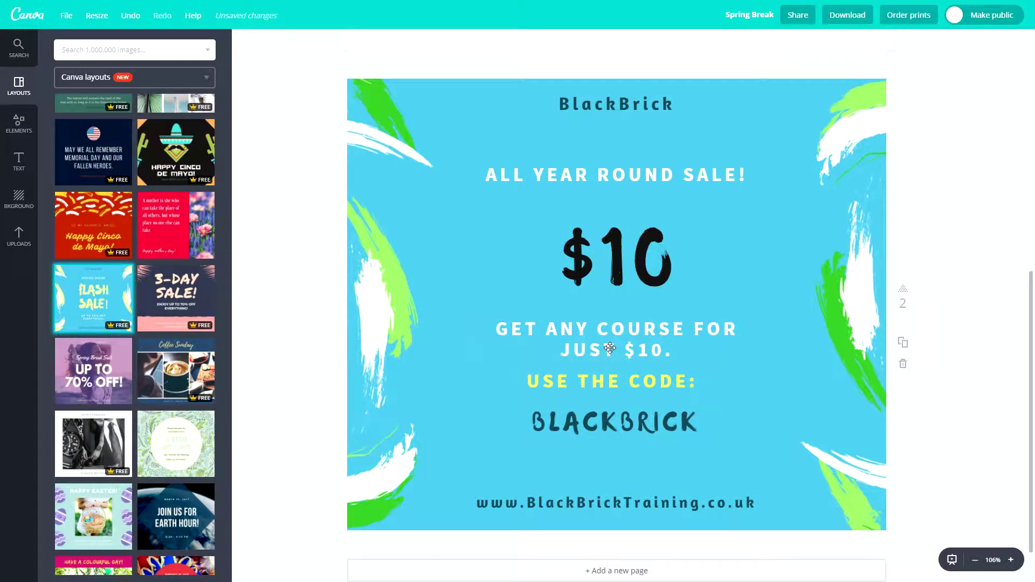
pyautogui.click(575, 189)
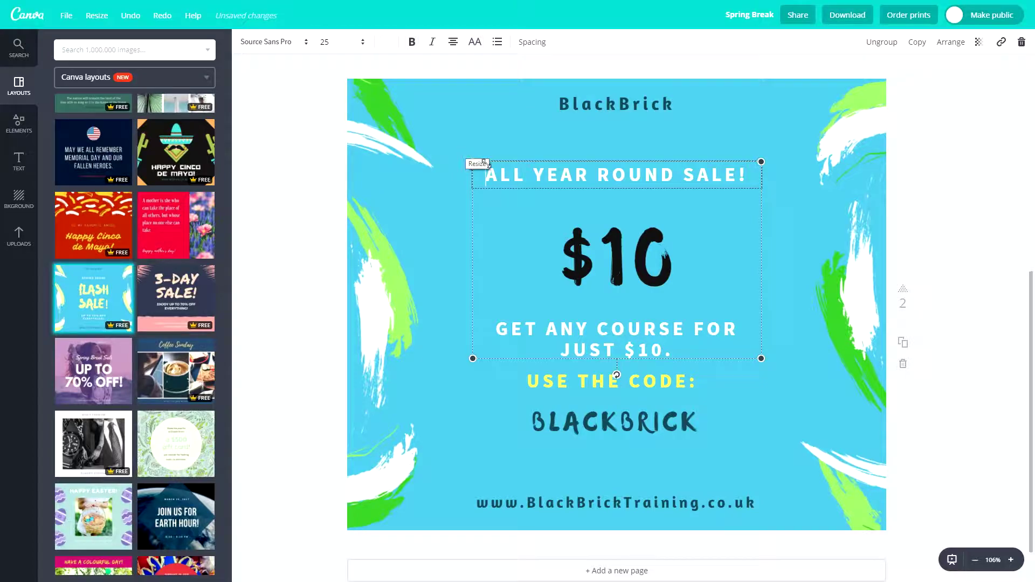
pyautogui.click(932, 138)
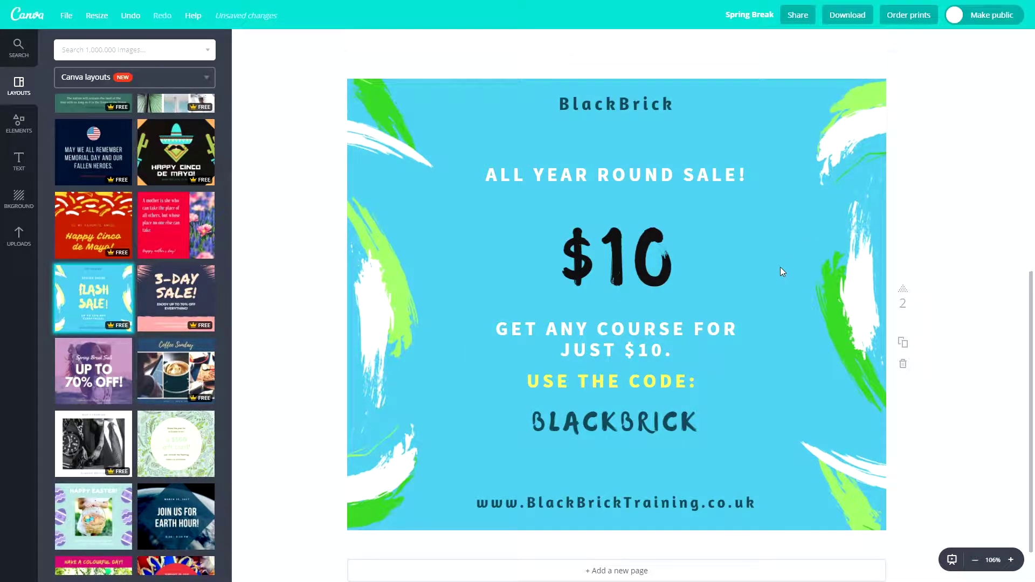